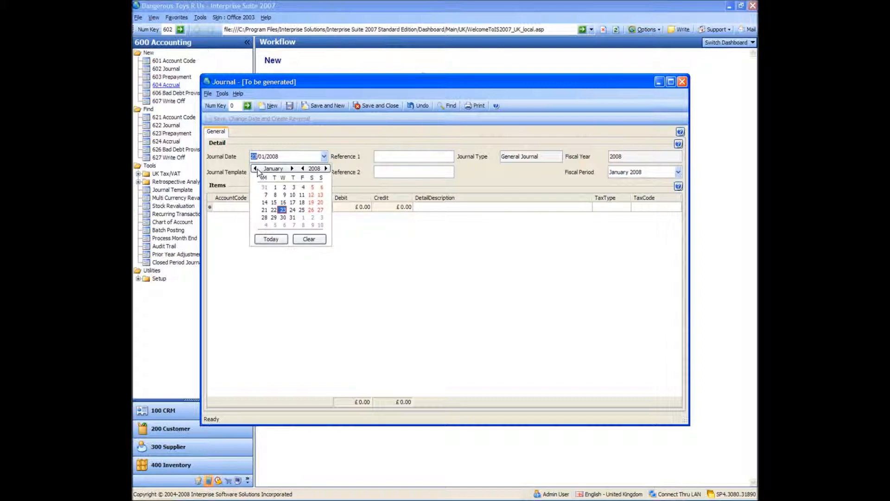
Step: Try the journal dates 10/12/2007 and 01/09/2007 on the new journal to check the fiscal period
click(256, 169)
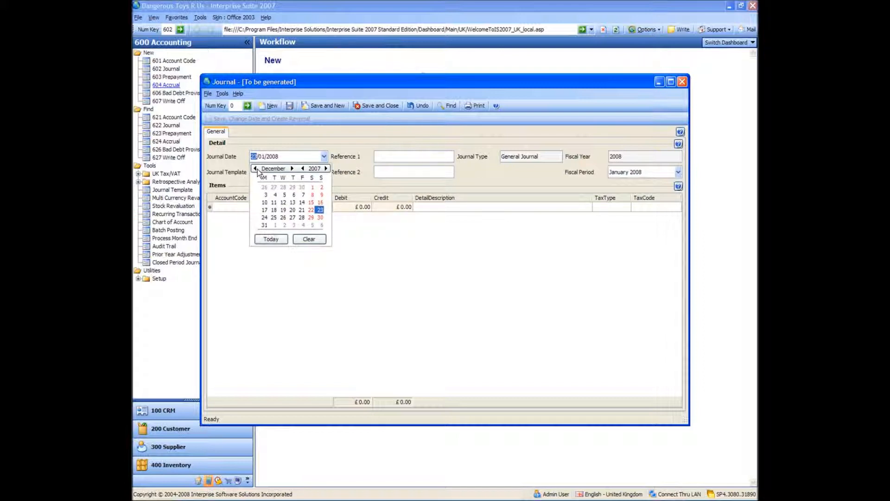
click(264, 202)
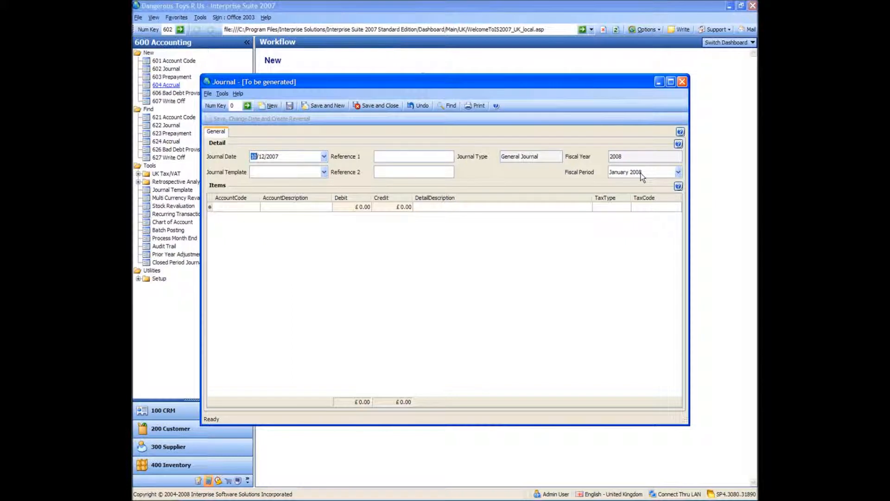
click(324, 157)
click(256, 169)
click(255, 169)
click(255, 169)
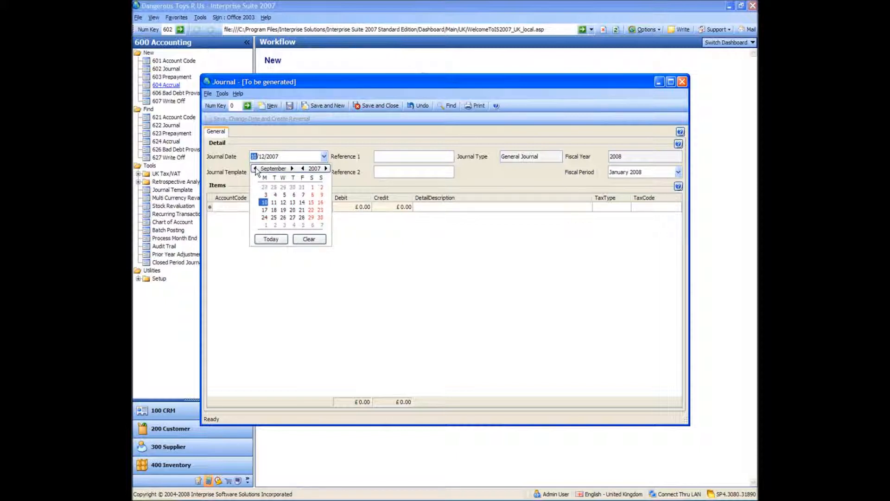
click(313, 187)
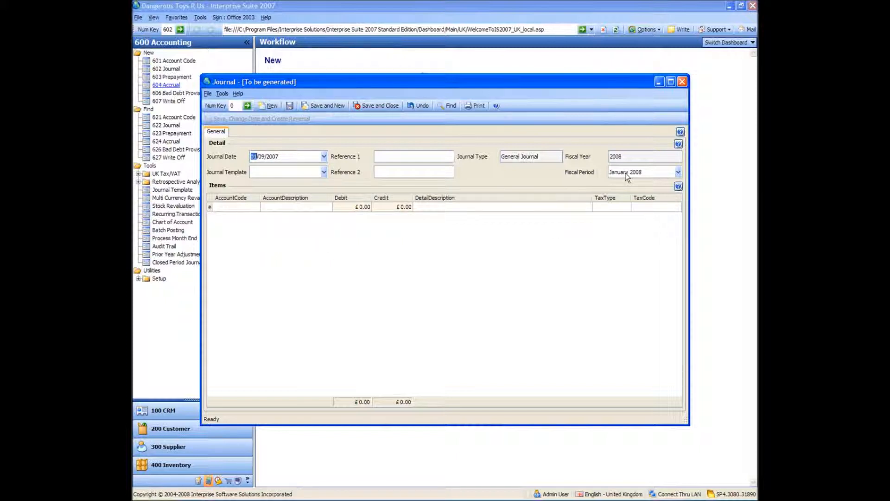
Step: Set the new journal's date to 01/02/2008
click(323, 157)
click(292, 168)
click(292, 168)
click(291, 168)
click(292, 169)
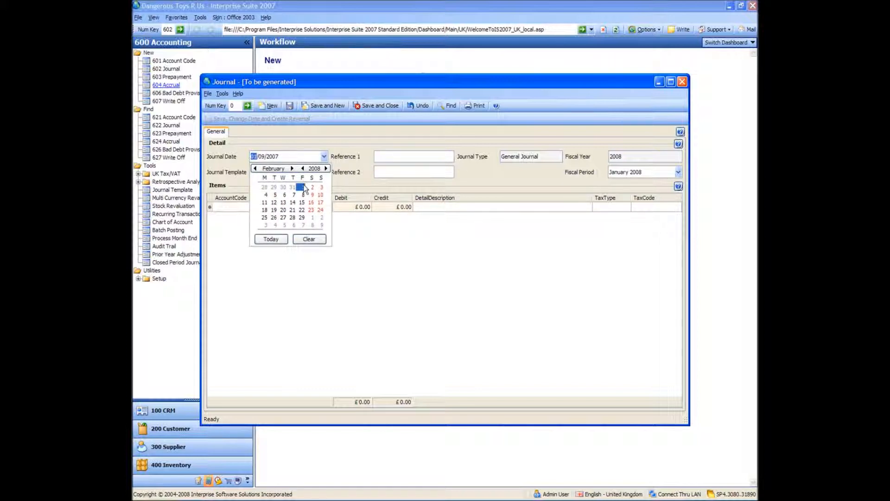
click(302, 188)
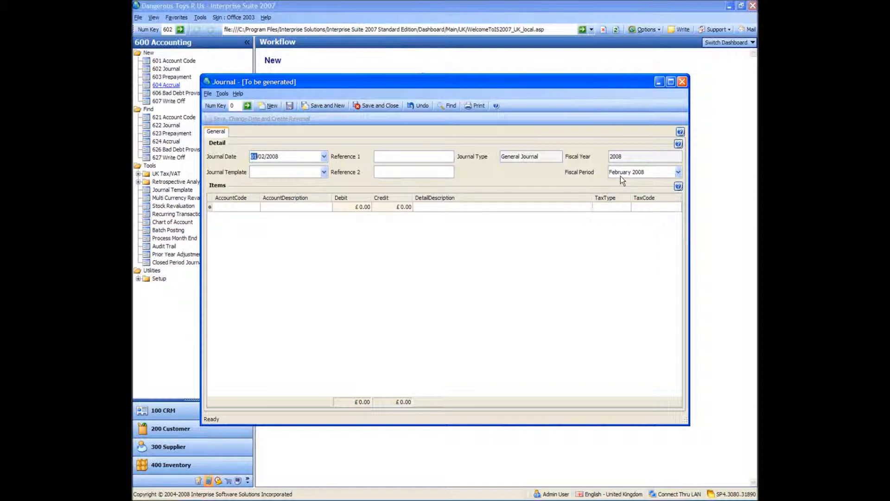
Step: Add a first journal line for account code 0010 with a debit of £100
click(564, 216)
click(249, 207)
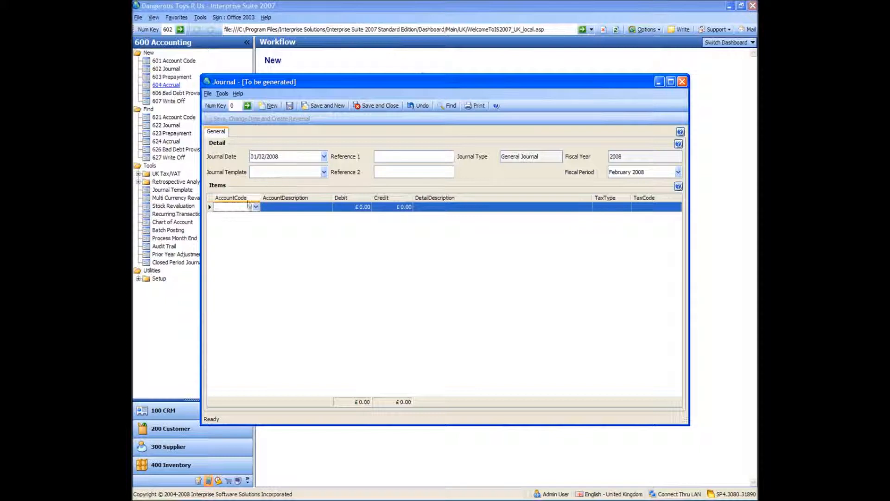
click(231, 210)
text(0010)
key(Tab)
text(100)
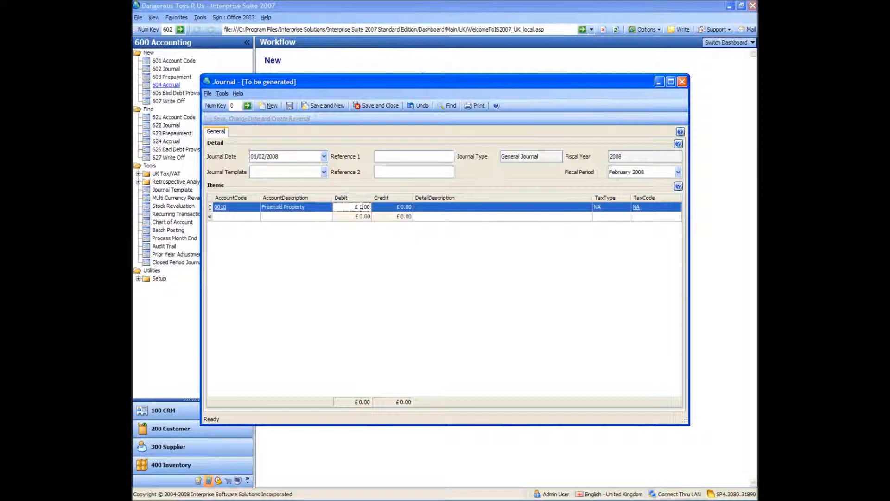
key(Tab)
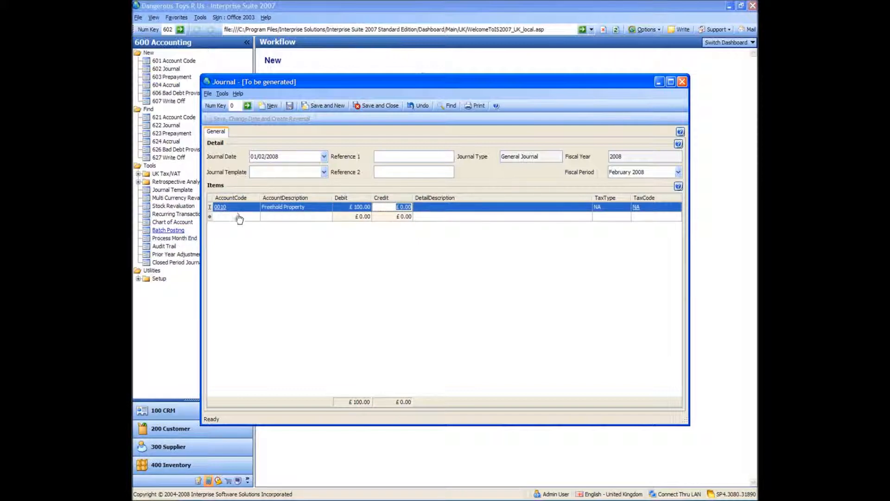
Step: Add a second journal line for account code 0011 with a credit of £100 and save the journal
click(237, 217)
text(0011)
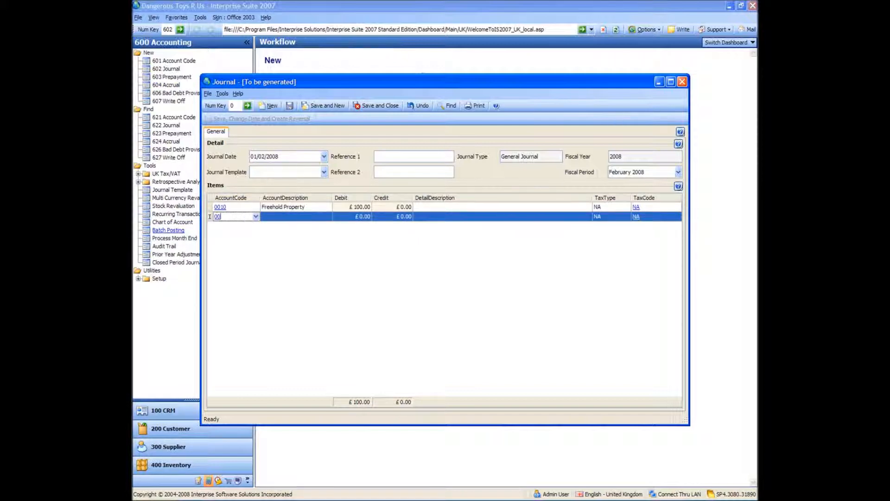
key(Tab)
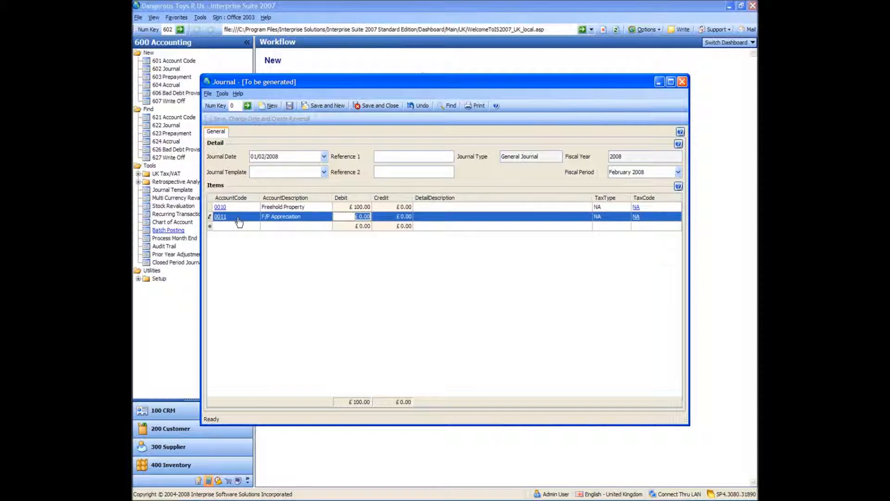
key(Tab)
text(100)
key(Tab)
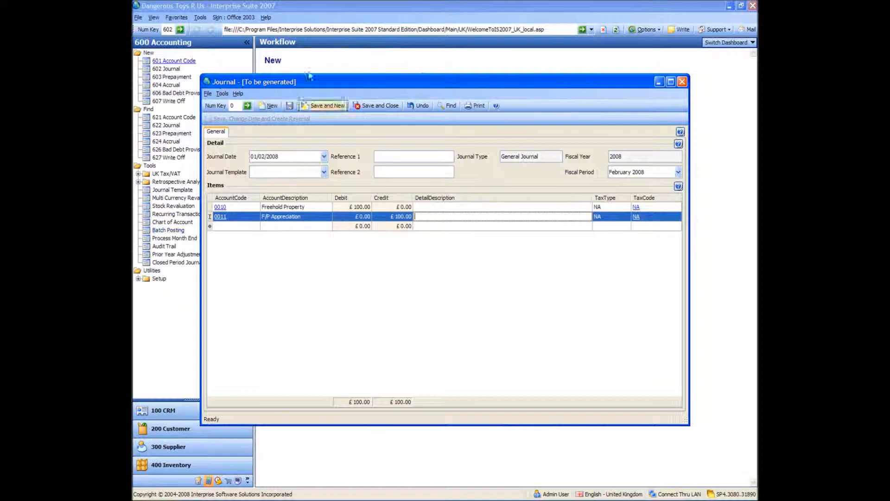
click(290, 107)
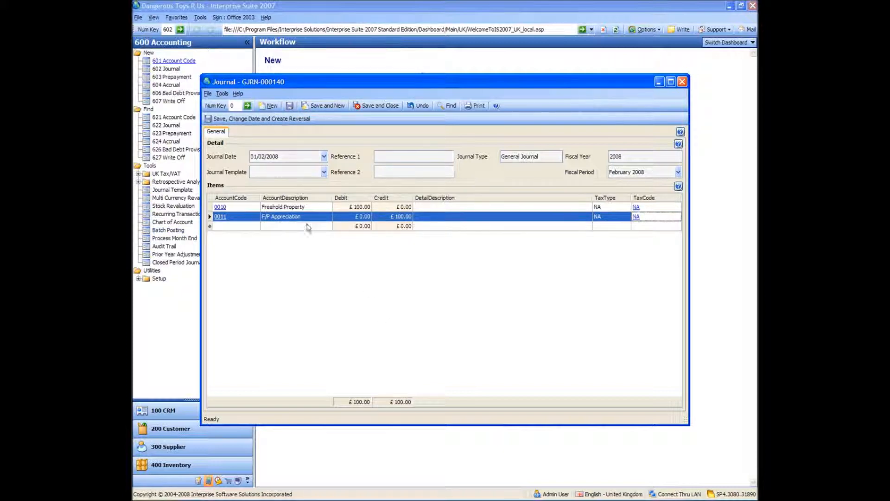
Step: Create a reversal of the saved journal, moving the reversal's window aside and back to compare it with the original
click(257, 118)
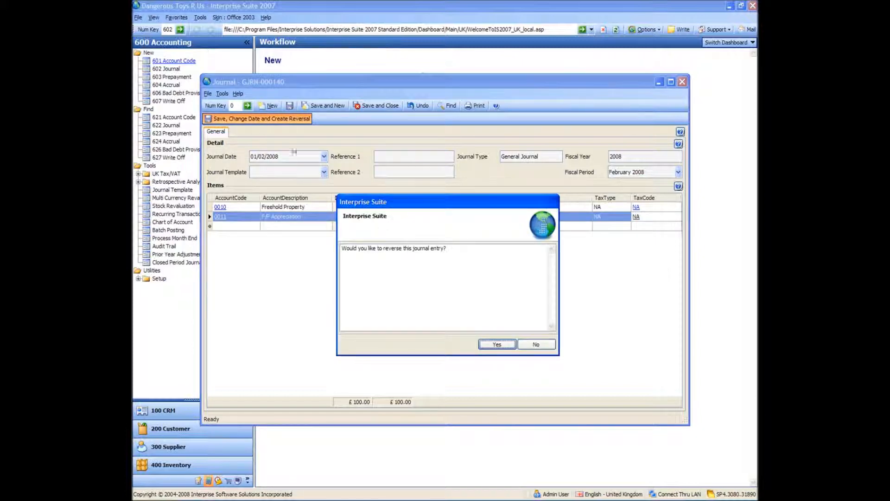
click(497, 344)
drag(423, 87, 425, 238)
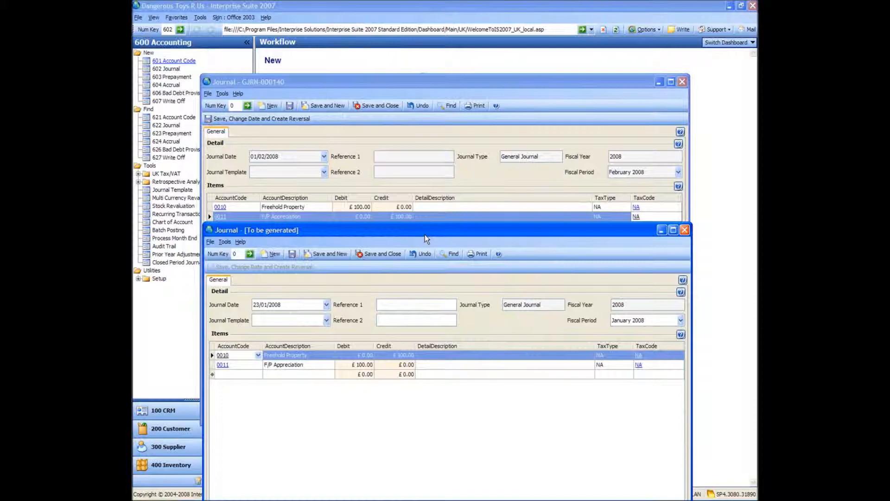
drag(425, 235, 424, 94)
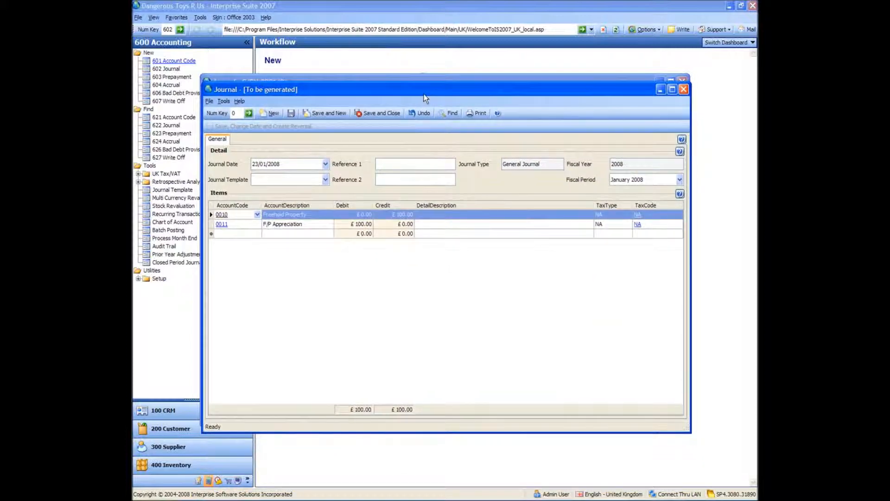
Step: Date the reversing journal 01/03/2008, and save and close both journals
click(326, 164)
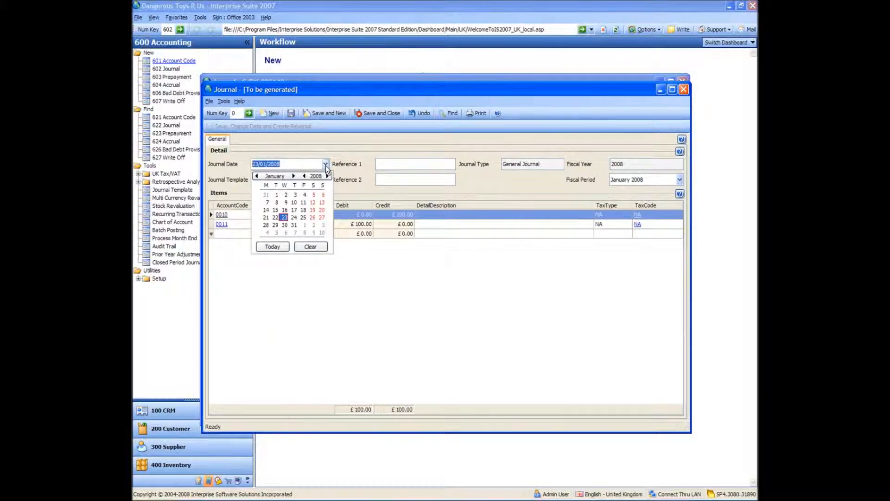
click(293, 175)
click(293, 176)
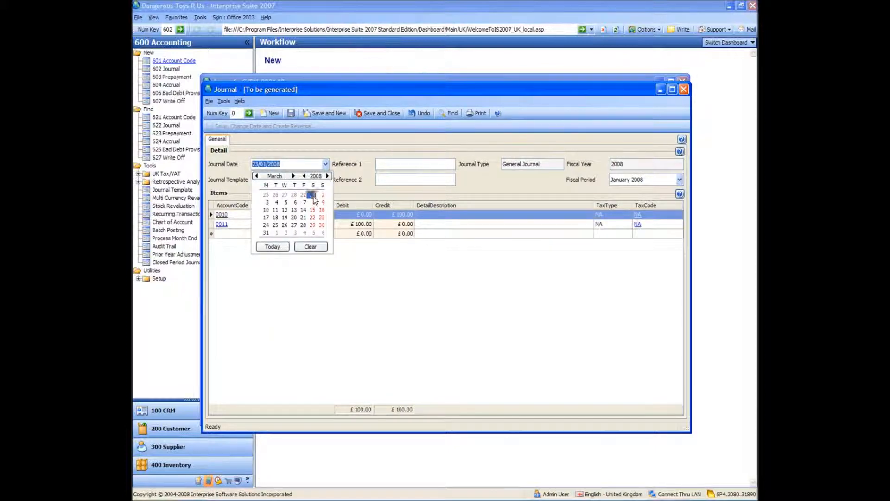
click(314, 196)
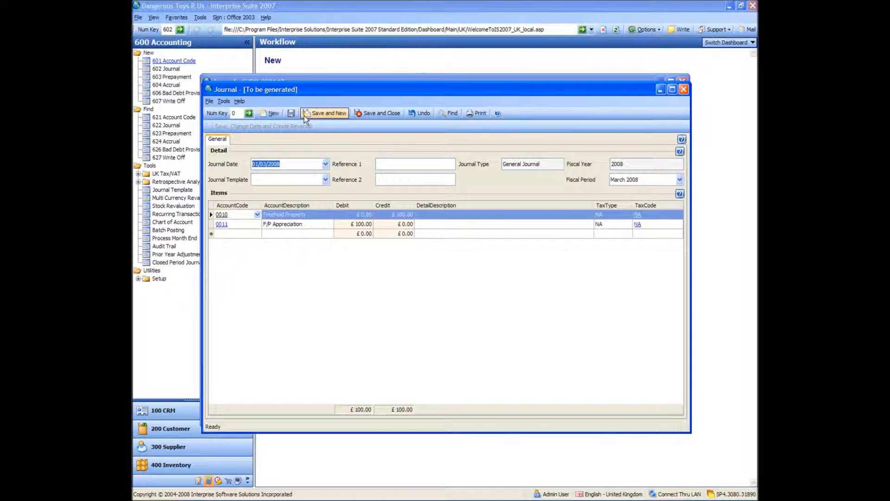
click(291, 114)
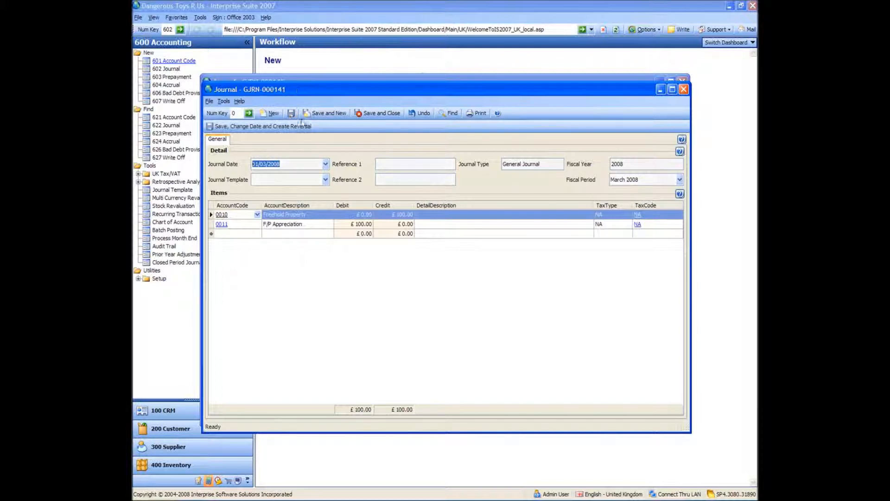
click(391, 113)
click(385, 107)
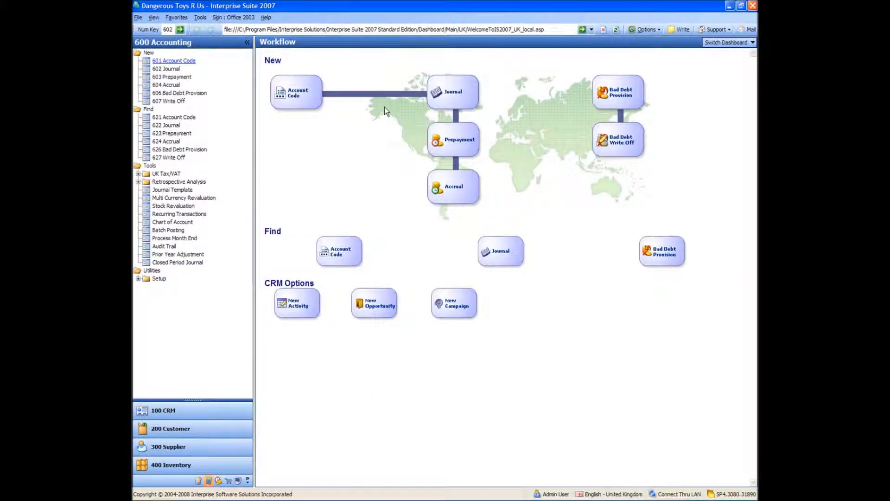
Step: Find the original journal dated 01/02/2008 and its reversal dated 01/03/2008 among the unposted journals
click(162, 125)
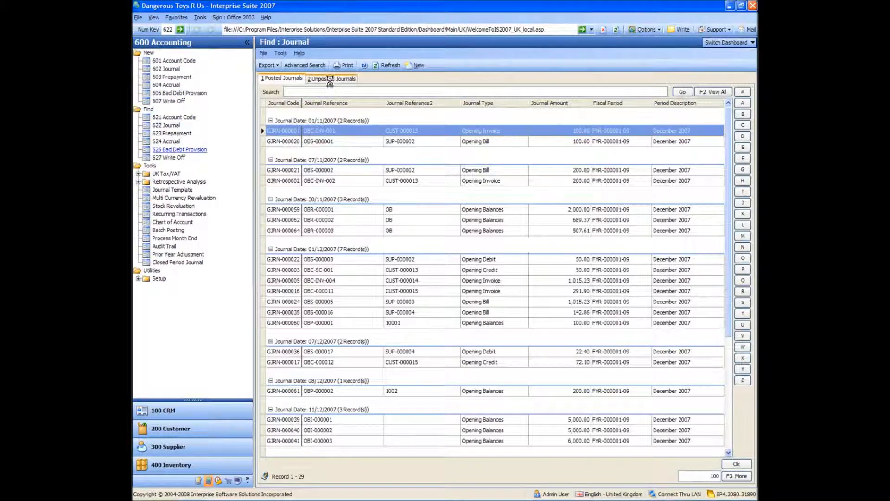
click(330, 79)
drag(729, 149, 745, 275)
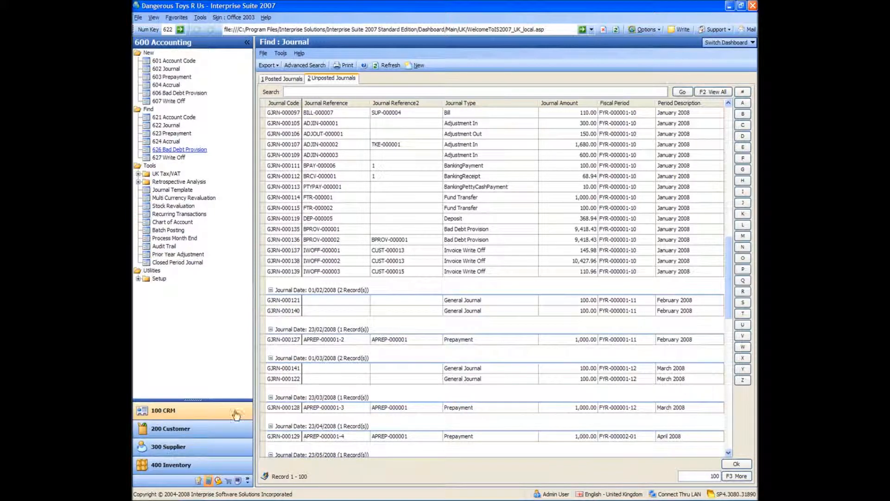
click(289, 369)
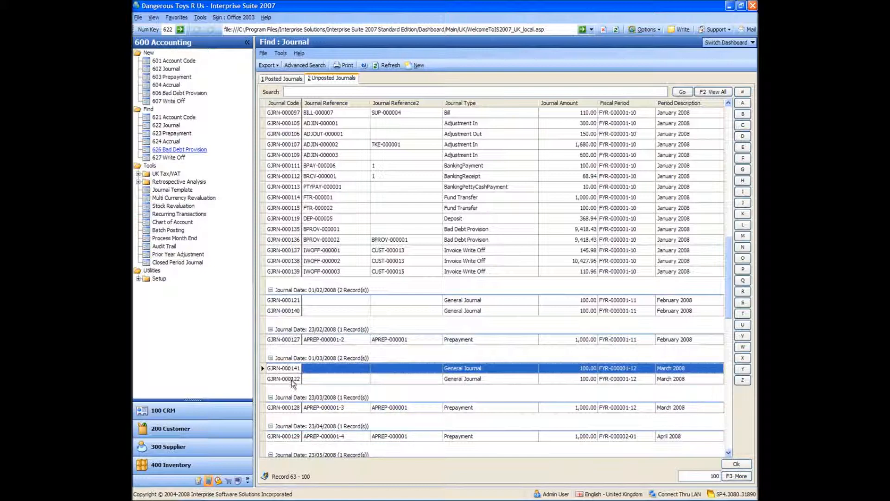
click(291, 379)
click(288, 312)
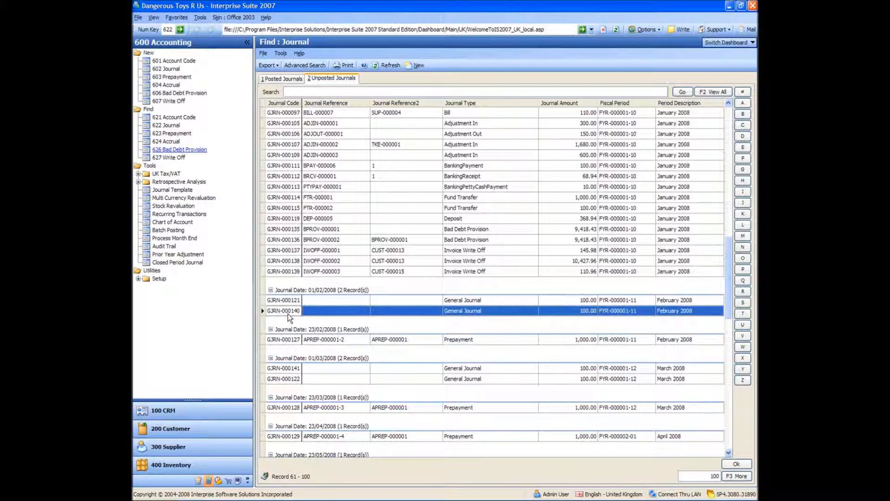
click(566, 117)
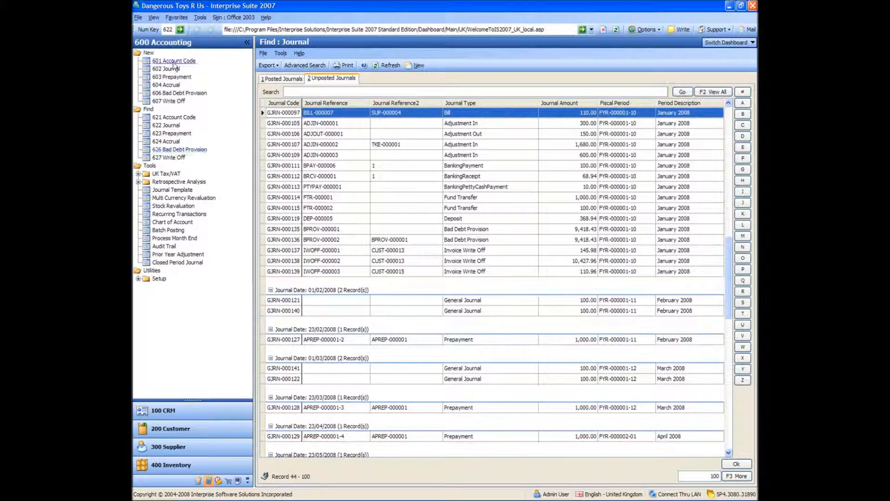
Step: Start a new prepayment of £12,000 broken into 12 months, with 7100 as the P/L account
click(169, 76)
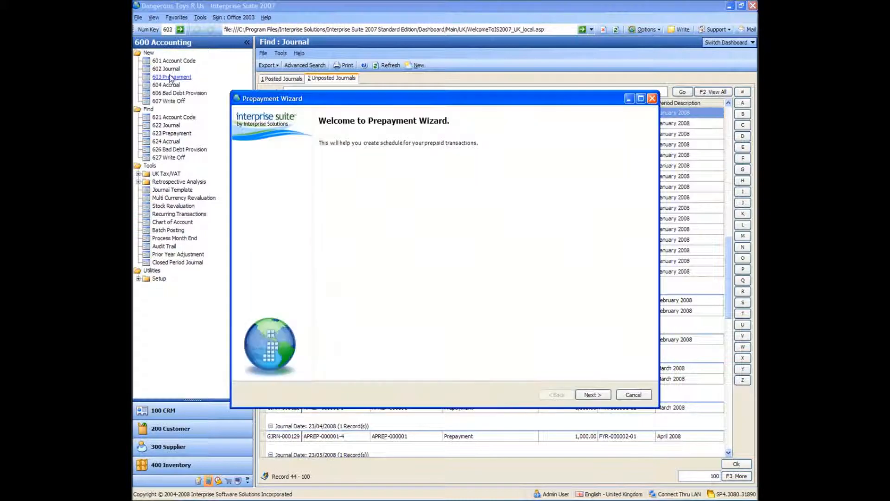
click(588, 395)
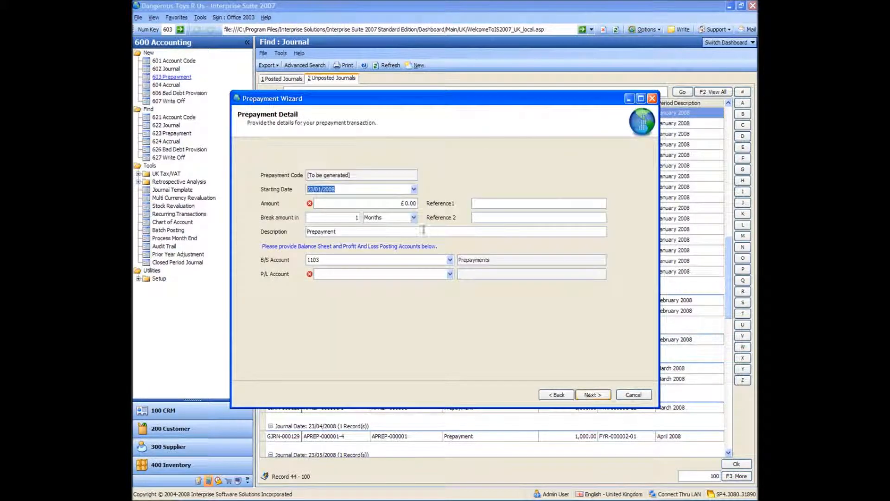
click(380, 202)
text(12,000)
key(Tab)
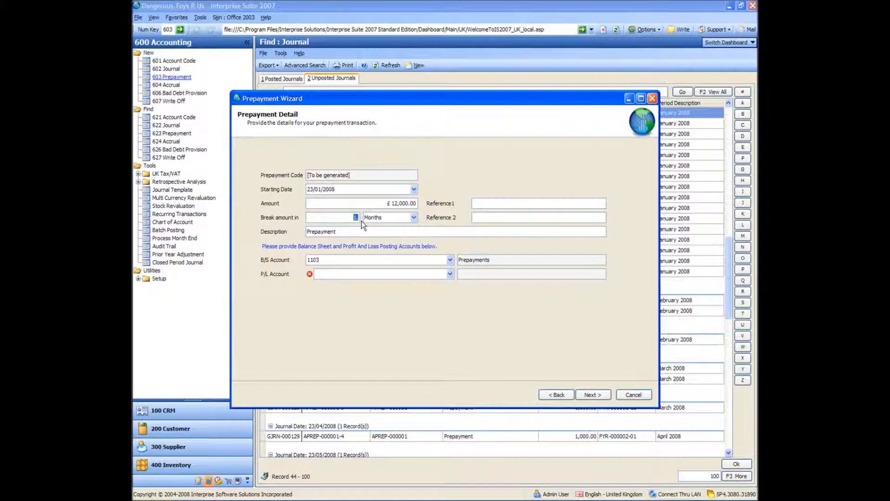
text(12)
click(415, 275)
text(7100)
Step: Accept the prepayment schedule and journal entries, finish the wizard with the printable preview, and close the report
click(591, 394)
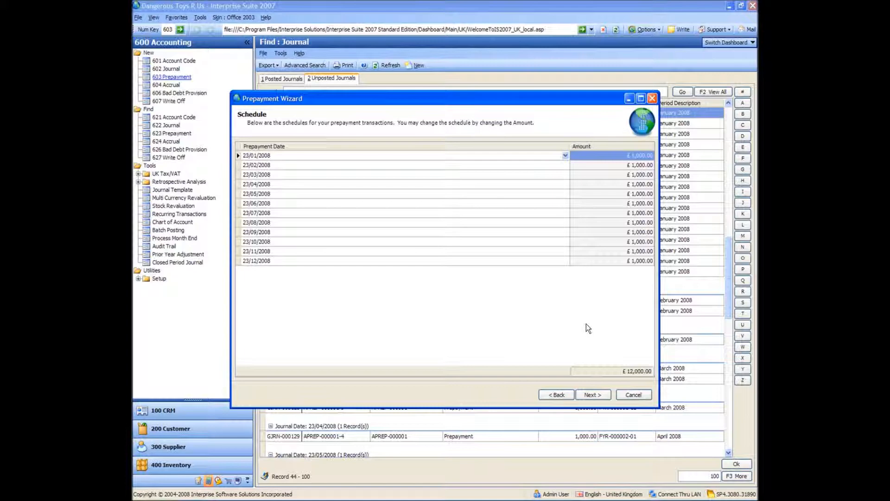
click(588, 395)
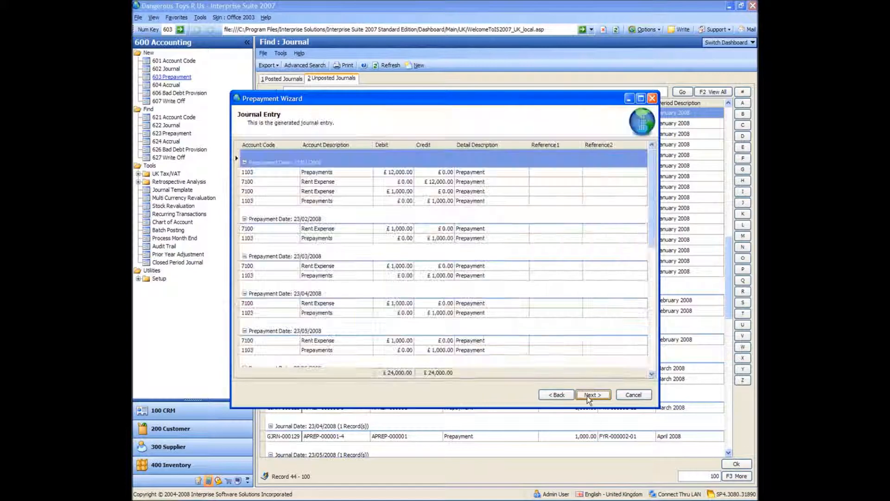
scroll(648, 203, down, 3)
click(600, 394)
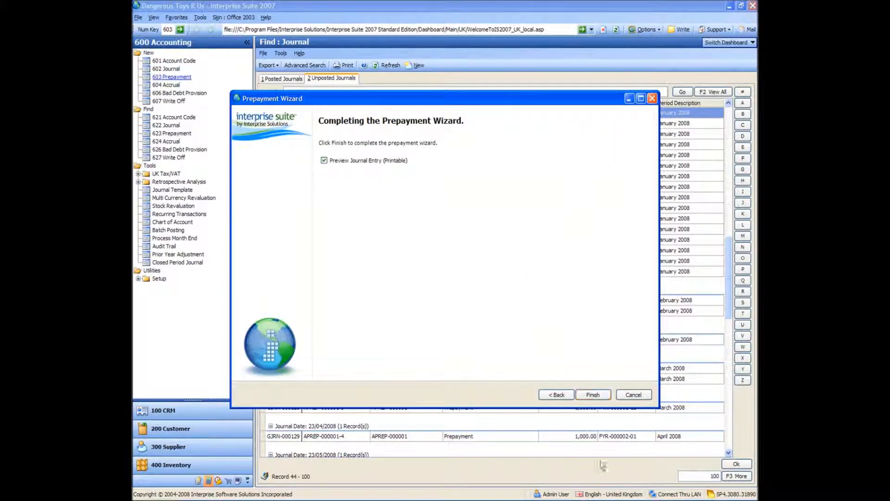
click(594, 395)
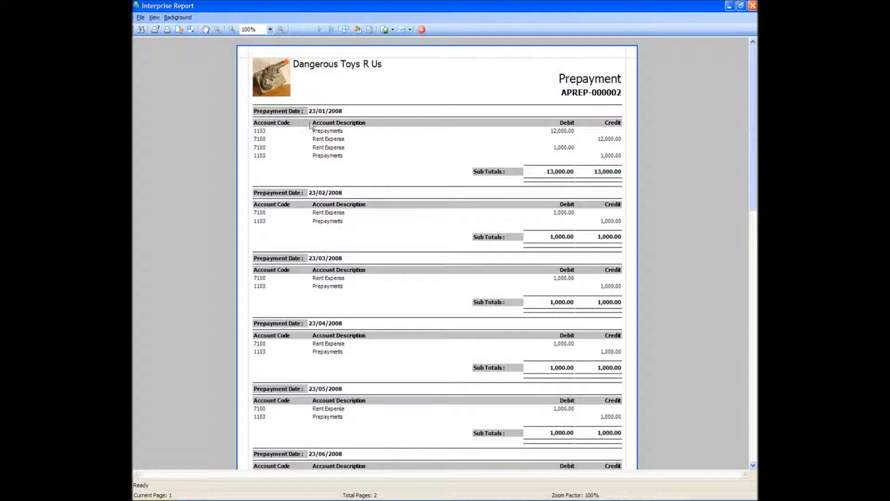
mouse_move(756, 113)
mouse_down()
mouse_move(754, 326)
mouse_move(754, 114)
mouse_up()
click(753, 5)
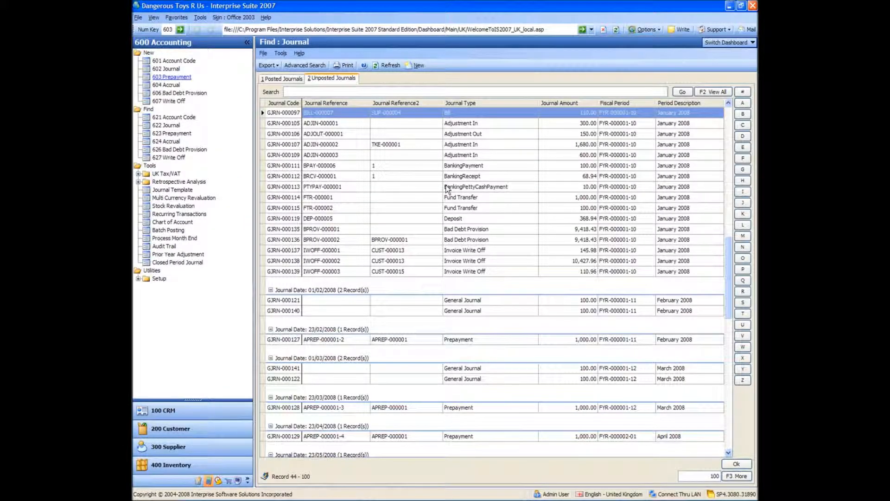
Step: Start a new bad debt provision for all customers and select outstanding invoices OBC-000011 and INV-000003
click(175, 93)
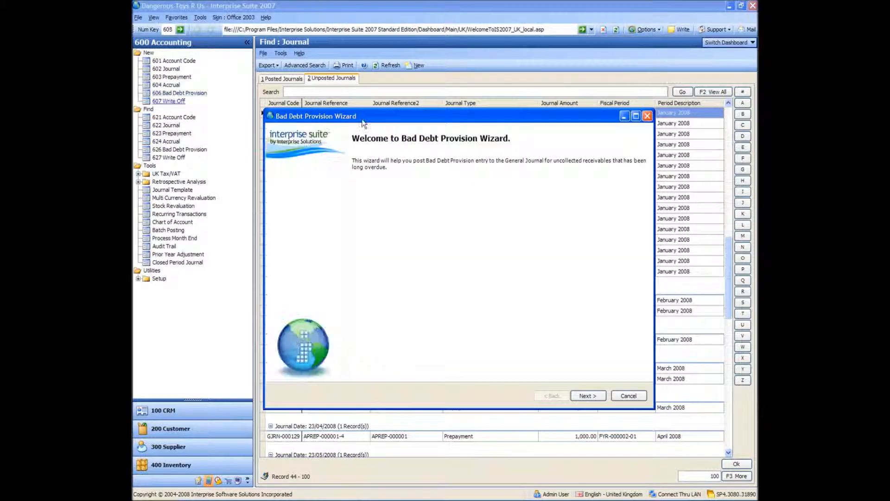
click(588, 395)
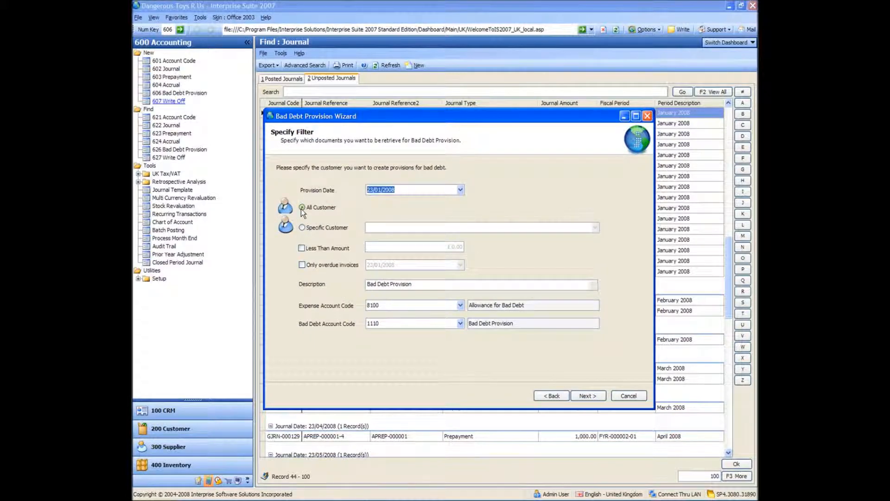
click(588, 395)
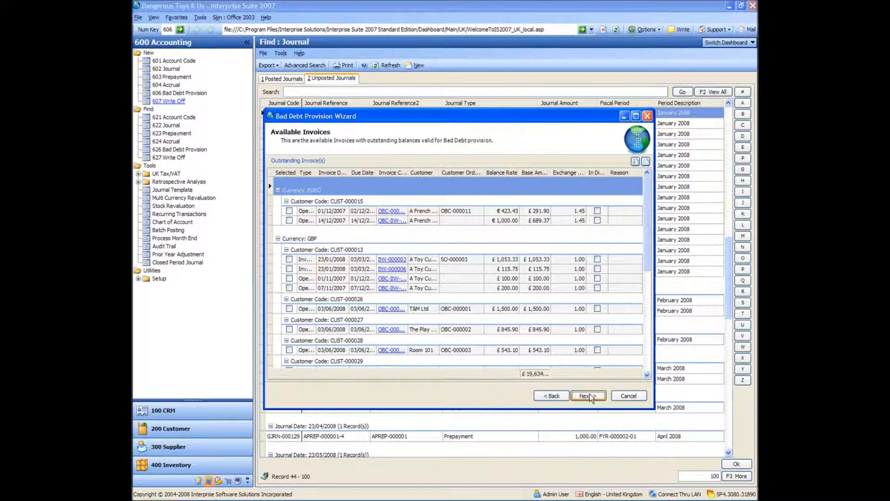
drag(647, 243, 648, 243)
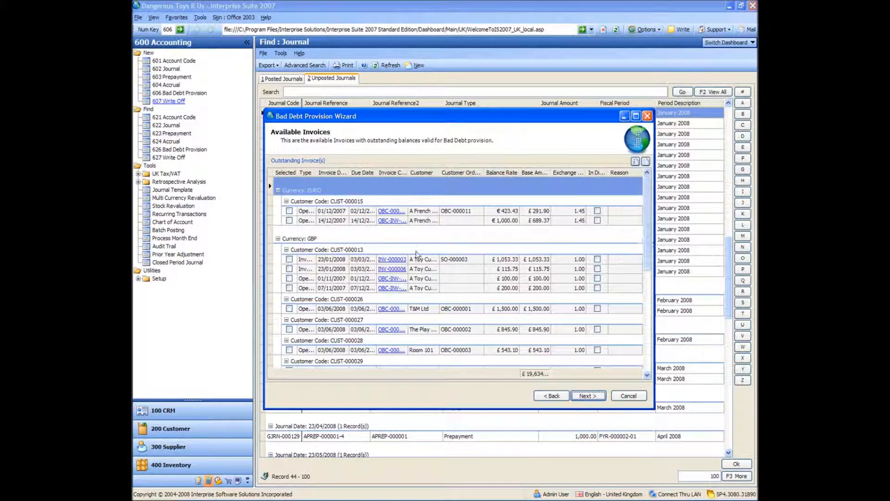
click(289, 212)
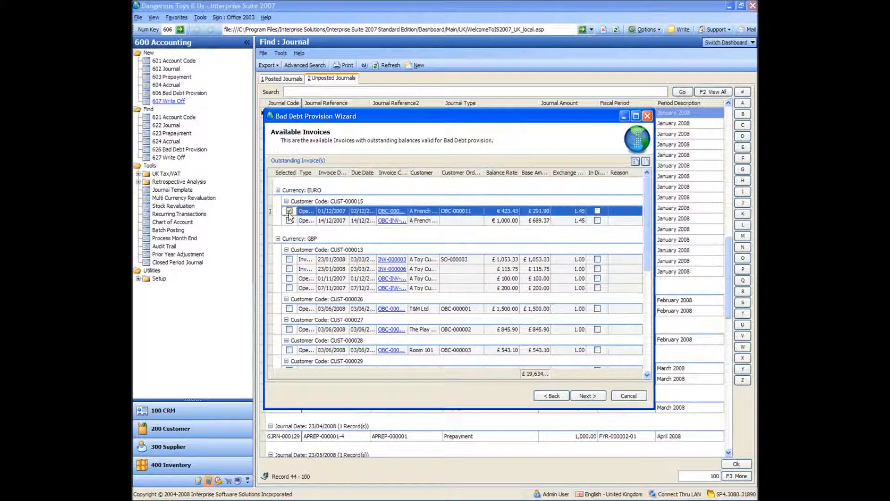
click(290, 260)
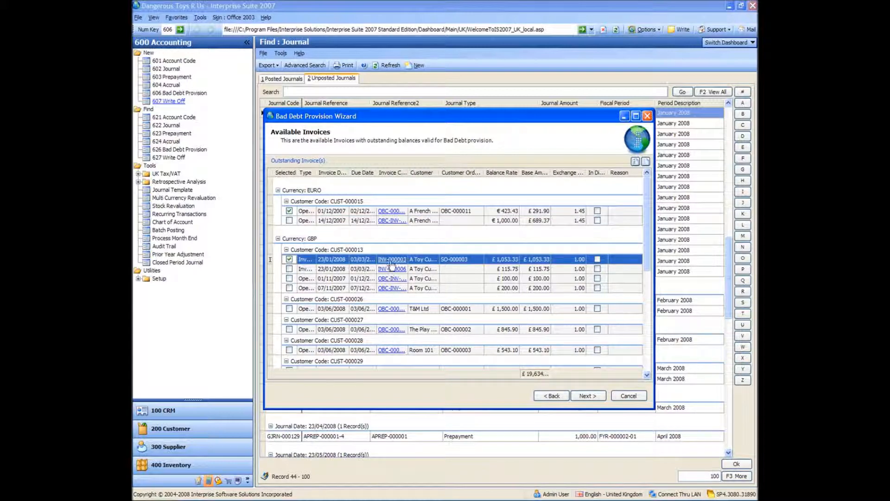
drag(408, 173, 426, 172)
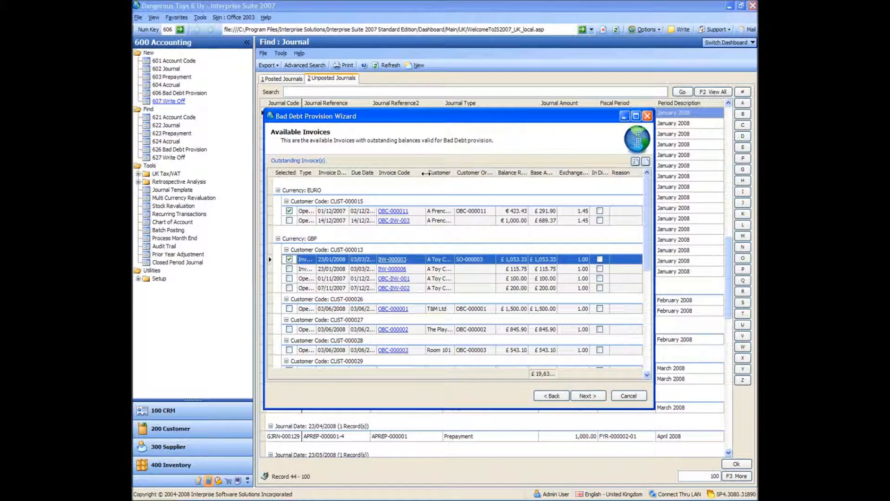
Step: Accept the selected receivables and journal entry at their full amounts, finish the bad debt provision, and close the report
click(588, 396)
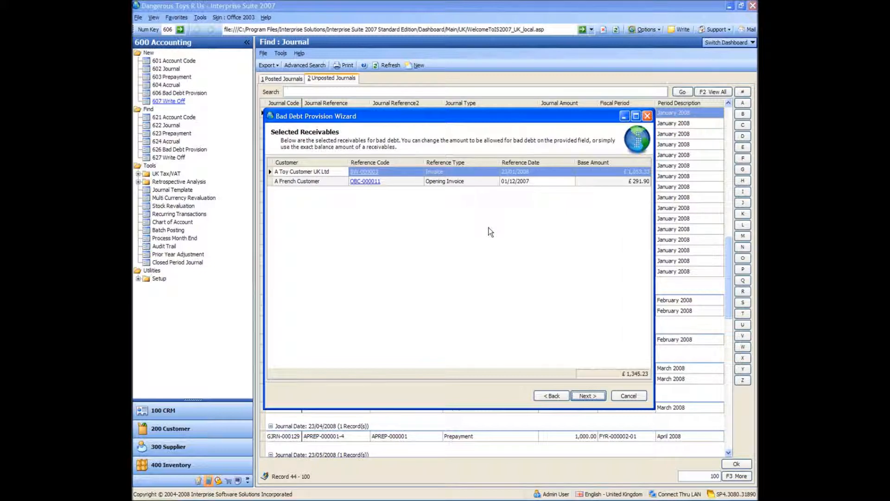
click(589, 398)
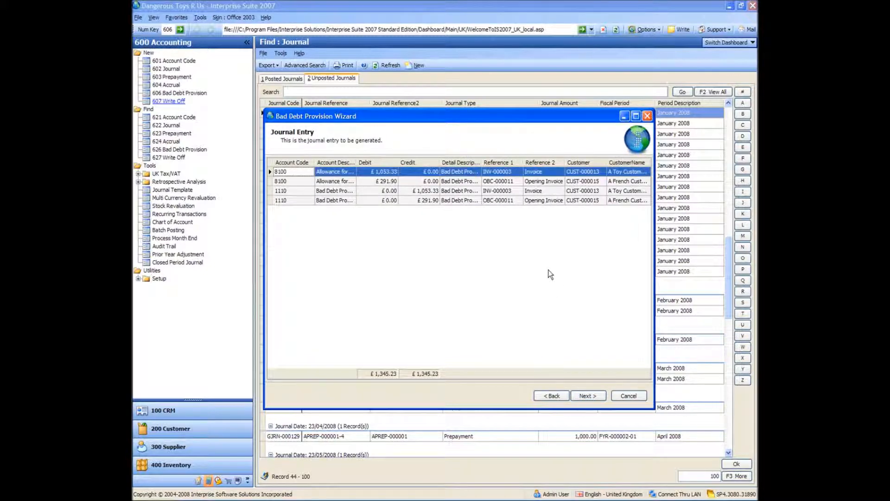
click(590, 397)
click(588, 396)
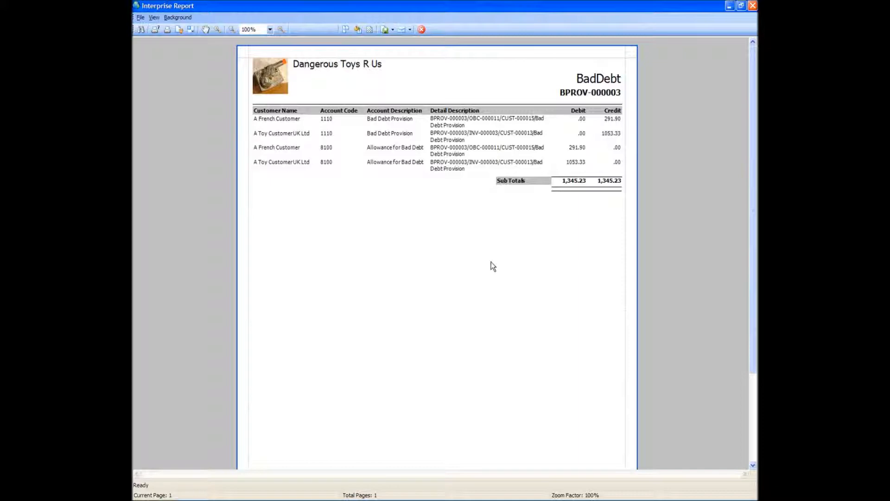
click(752, 6)
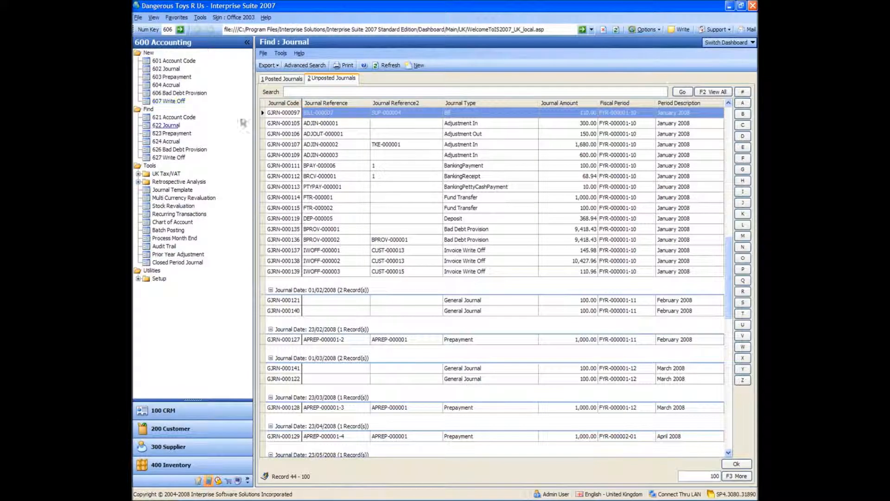
Step: Check in a new bad debt provision whether the provisioned invoices are still offered, and cancel the wizard
click(179, 93)
click(587, 396)
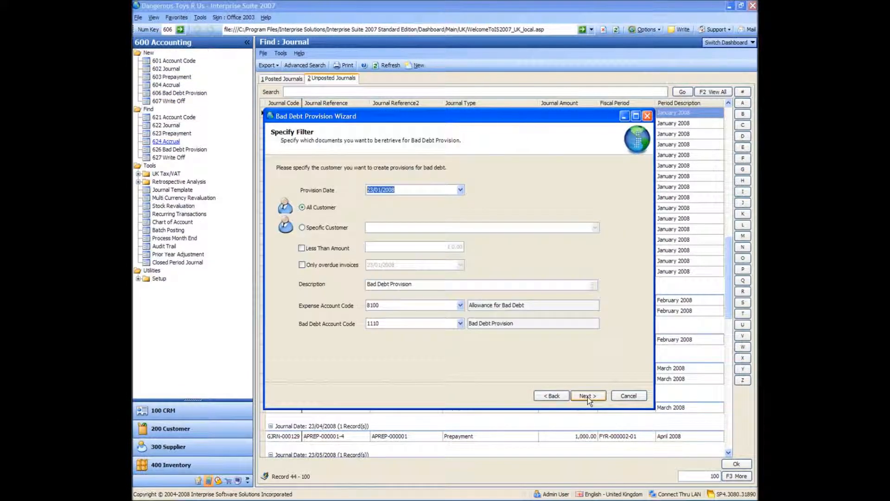
click(595, 394)
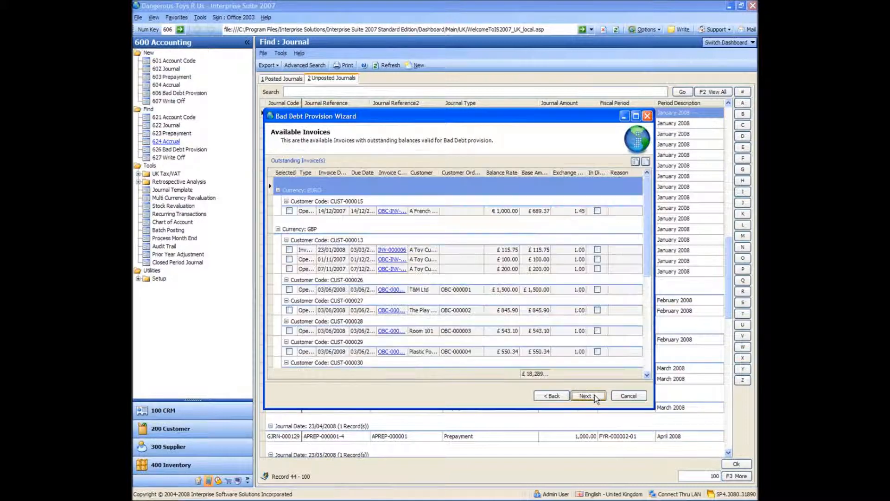
drag(407, 172, 436, 173)
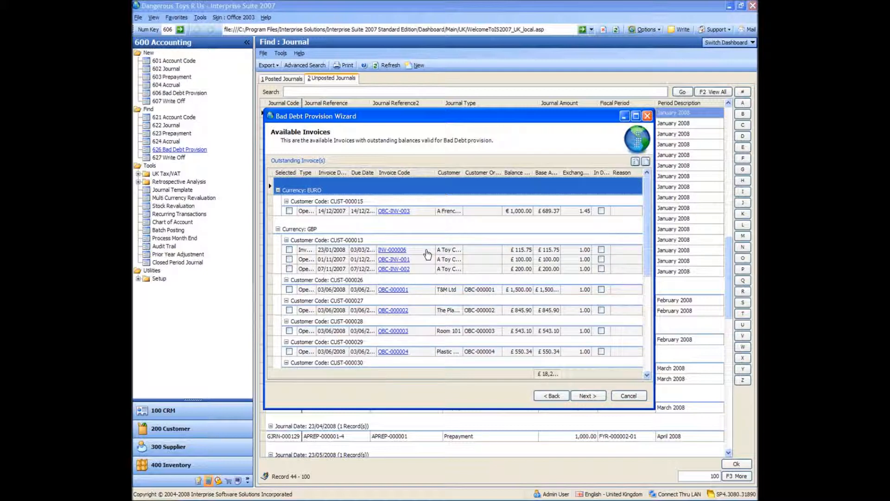
click(637, 397)
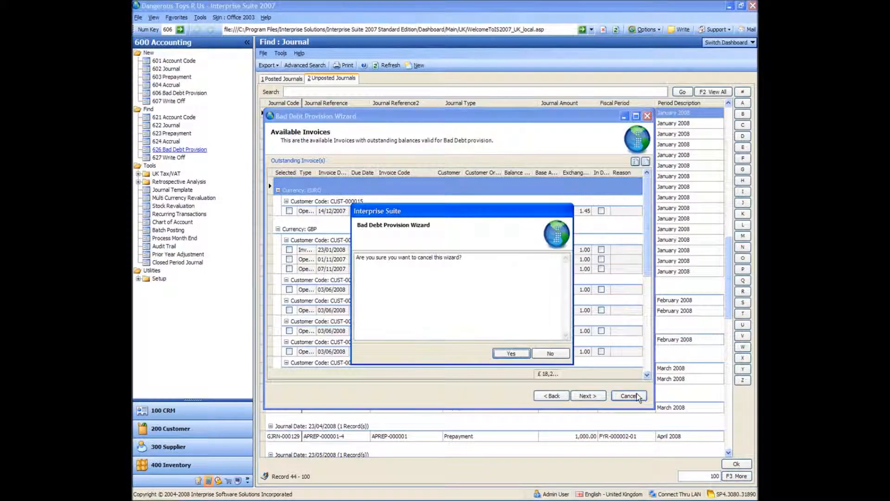
click(512, 354)
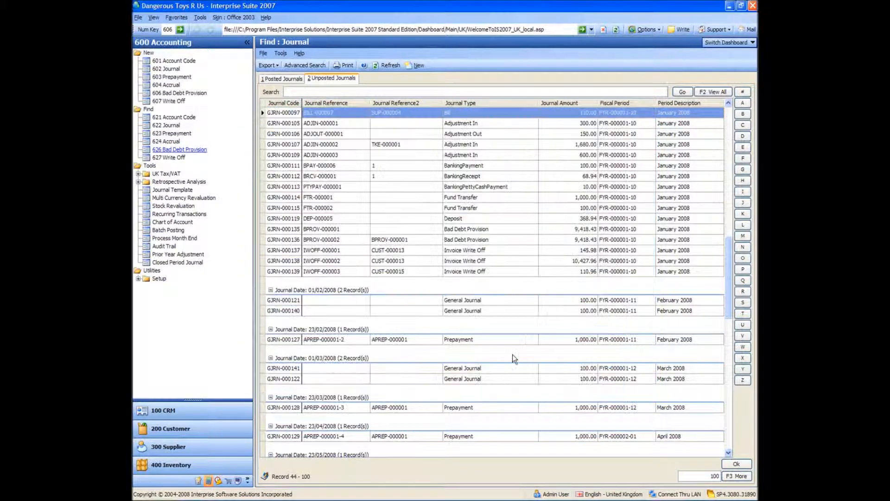
Step: Find the open bad debt provision BPROV-000003, reverse it, and close the reversal record
click(179, 149)
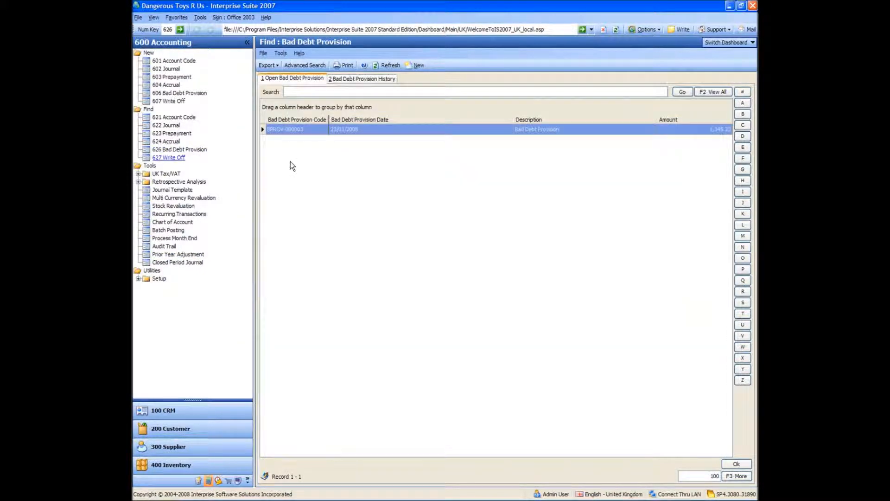
double_click(302, 130)
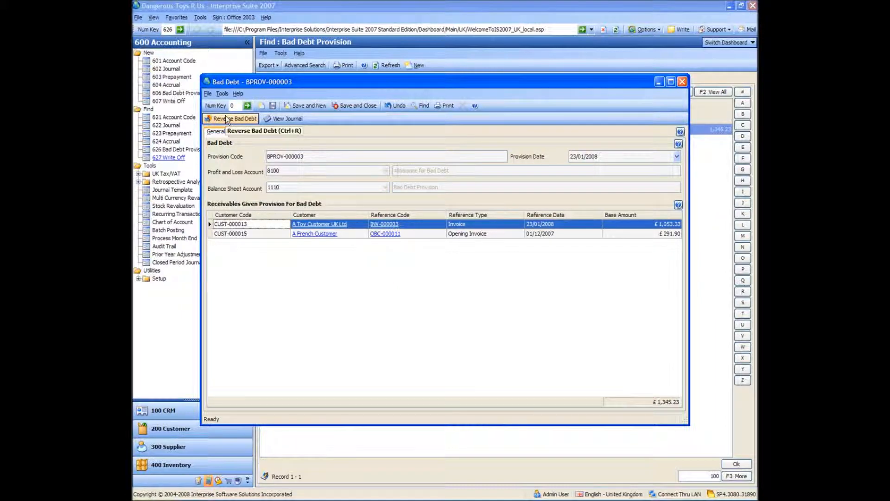
click(227, 120)
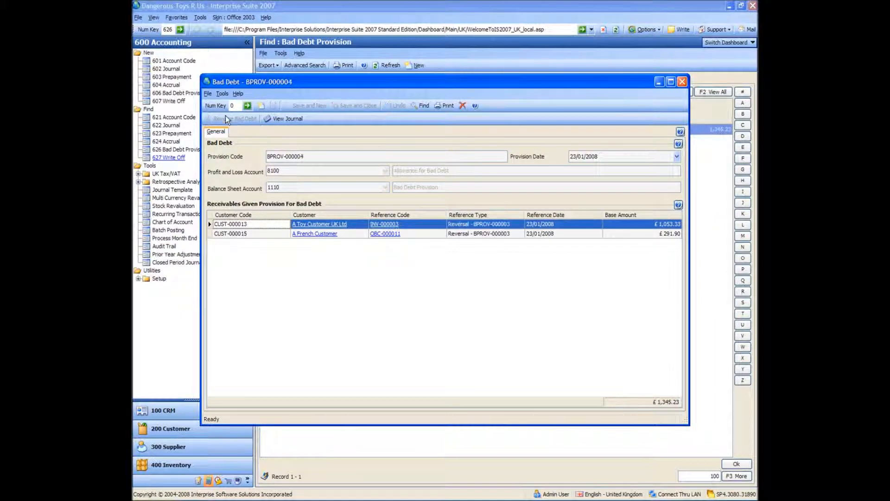
click(682, 83)
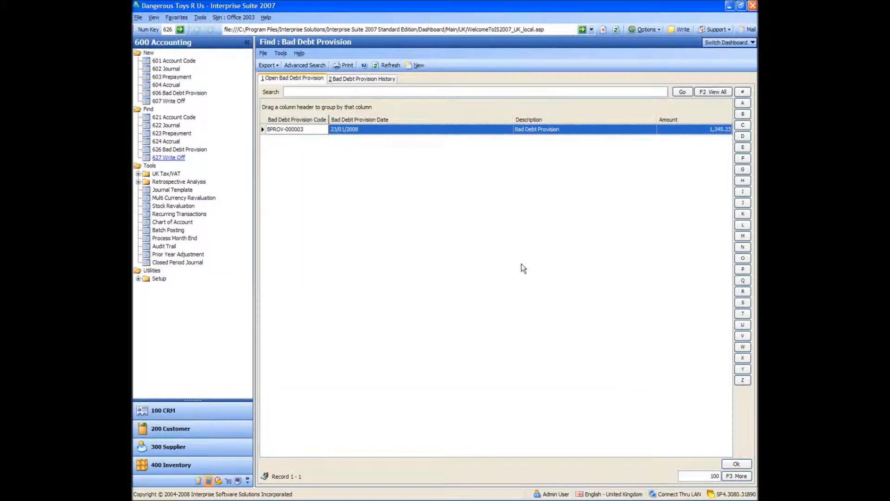
Step: Check the invoices available for bad debt provision again after the reversal, and cancel the wizard
click(178, 93)
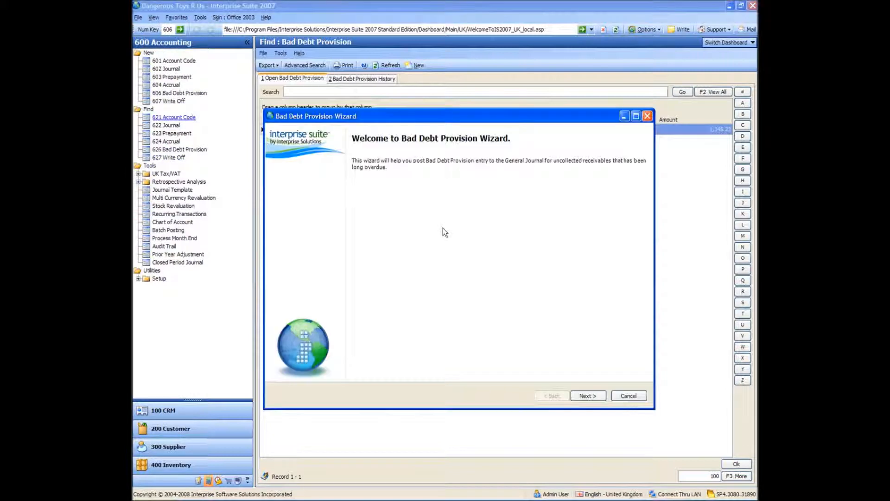
click(586, 396)
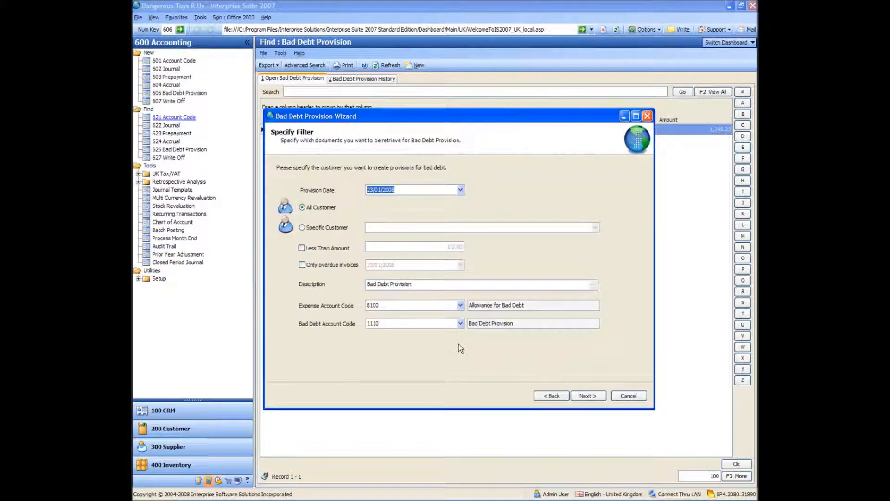
click(587, 397)
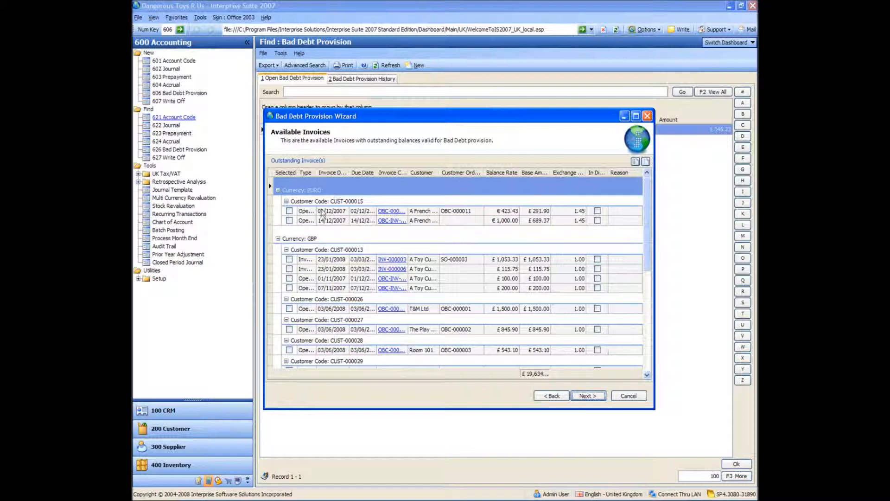
drag(408, 175, 448, 177)
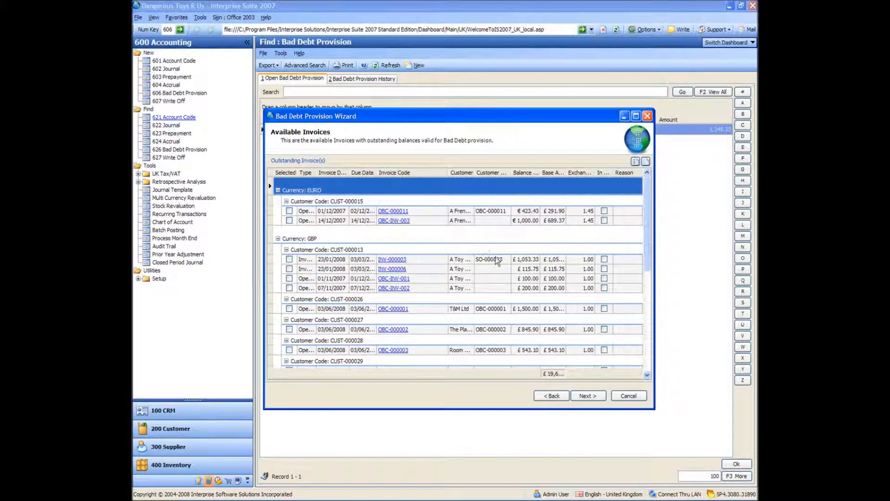
click(629, 395)
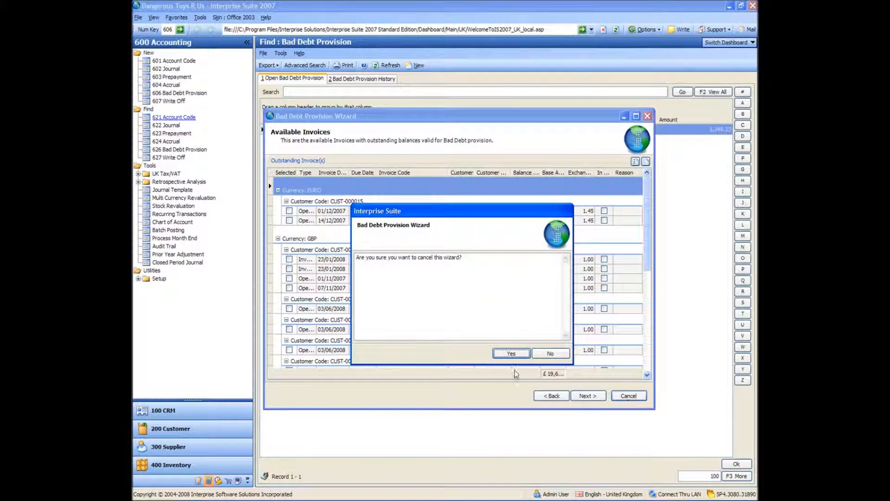
click(511, 354)
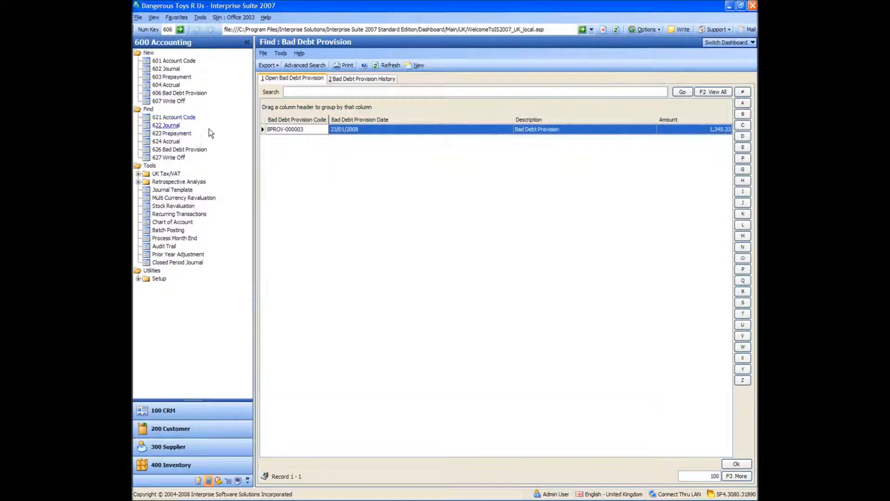
Step: Start a new write-off for all customers with expense account 8101 and select invoices OBC-000011 and INV-000003
click(169, 101)
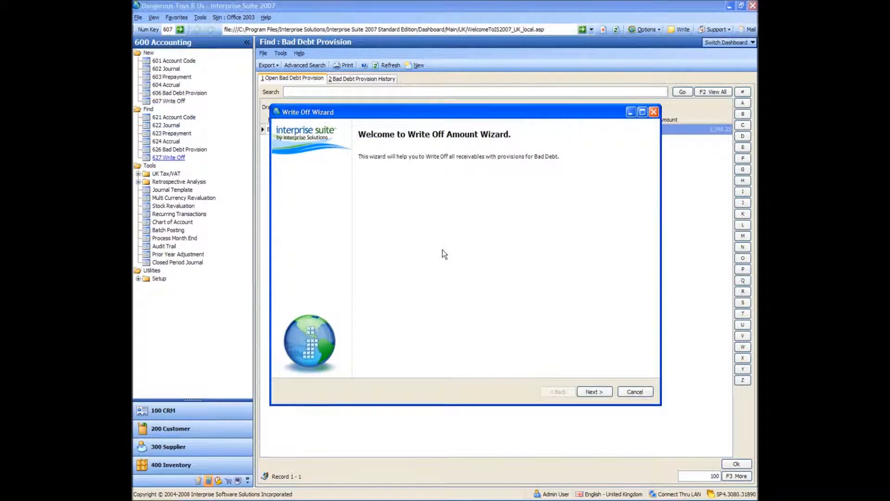
click(593, 393)
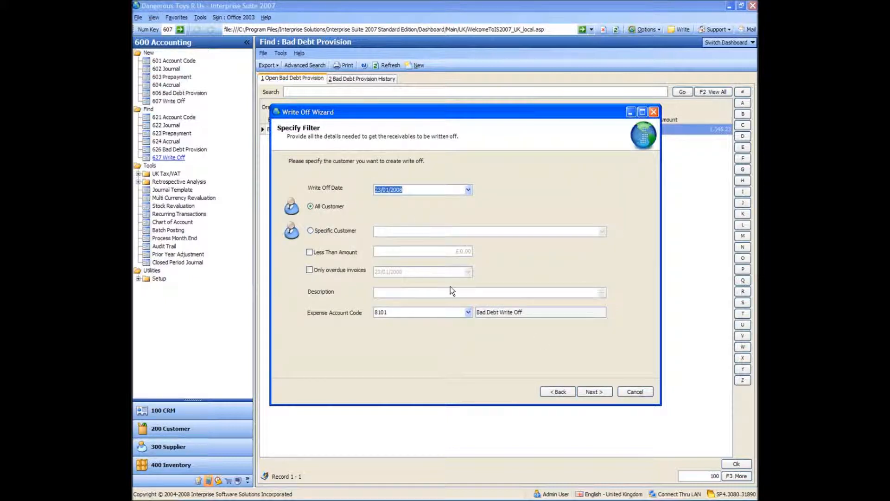
click(593, 392)
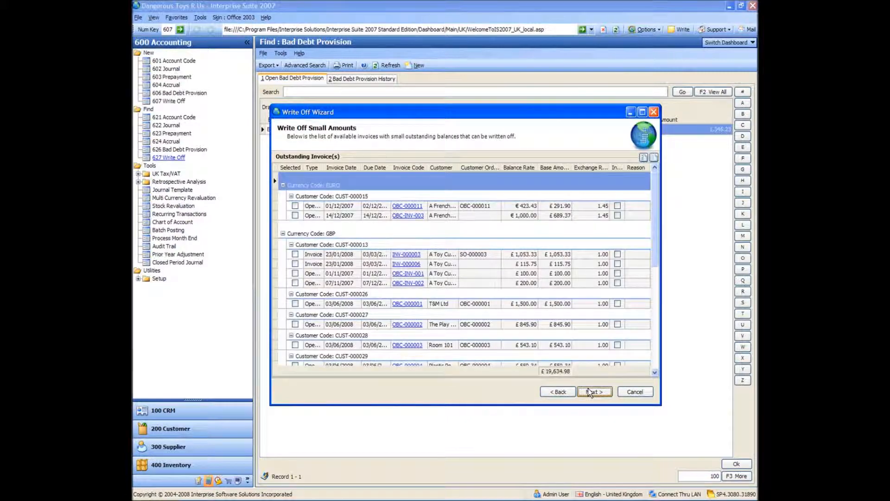
click(295, 206)
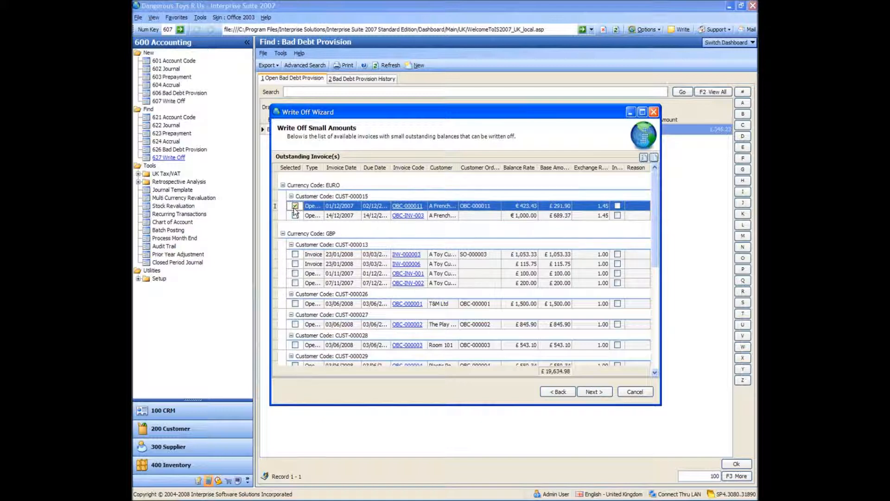
click(295, 254)
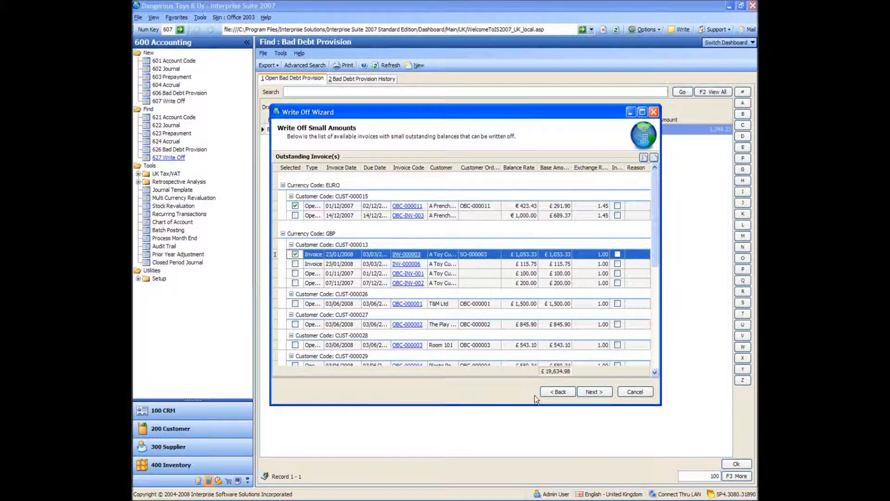
Step: Accept the selected receivables at their full amounts and finish the invoice write-off
click(595, 392)
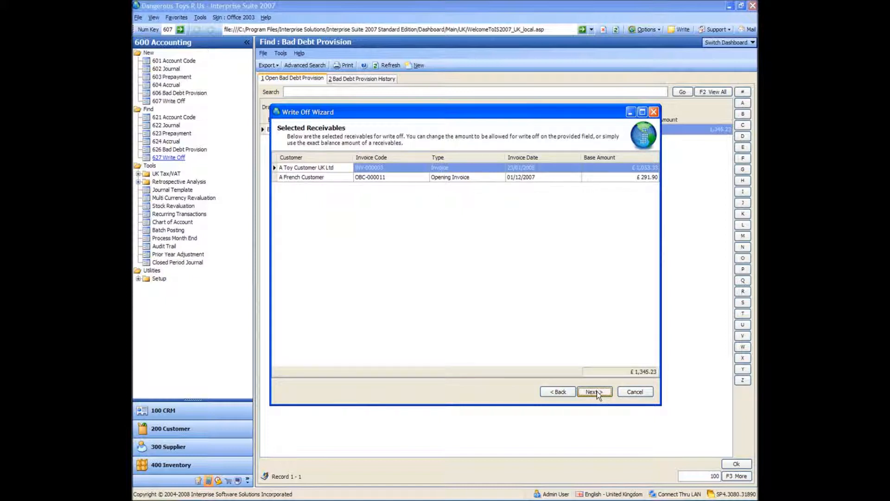
click(596, 392)
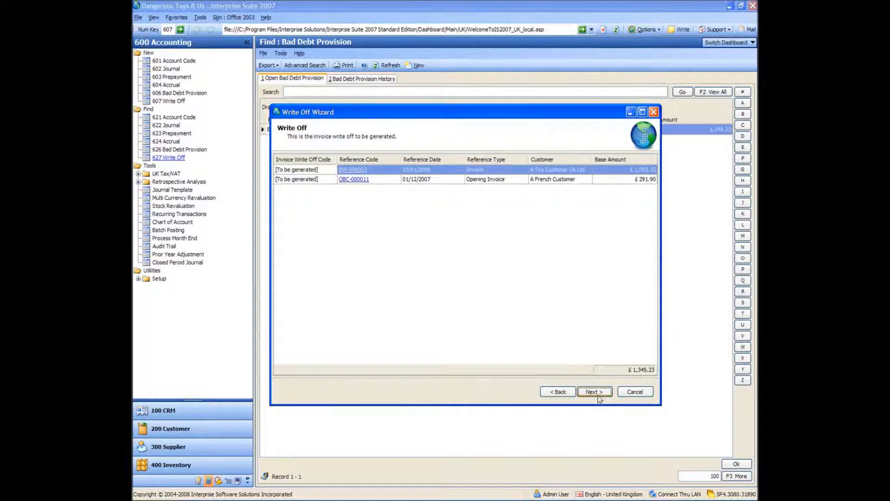
click(597, 395)
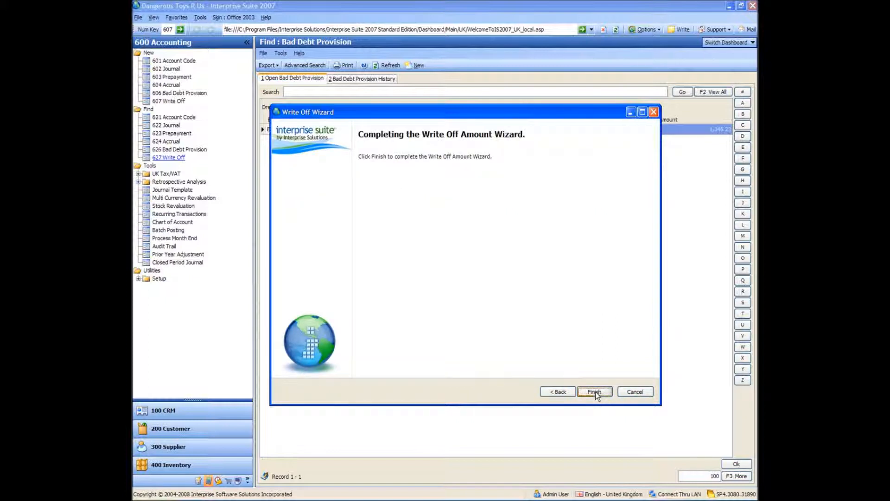
click(596, 391)
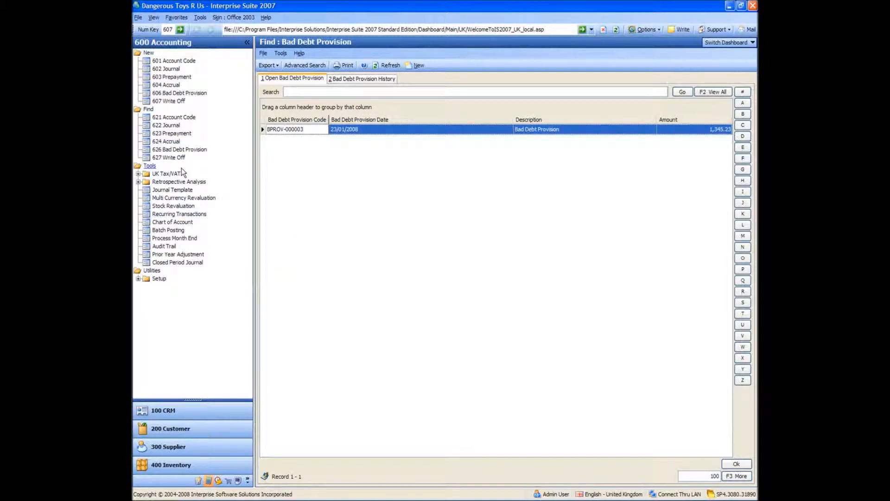
Step: Find write-off WOFF-000002 and open the customer record of A Toy Customer UK Ltd from its detail lines
click(172, 158)
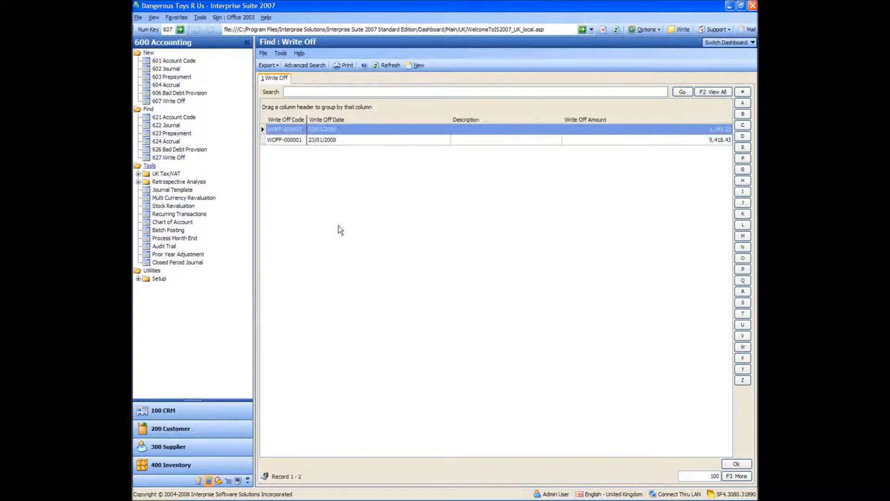
double_click(285, 129)
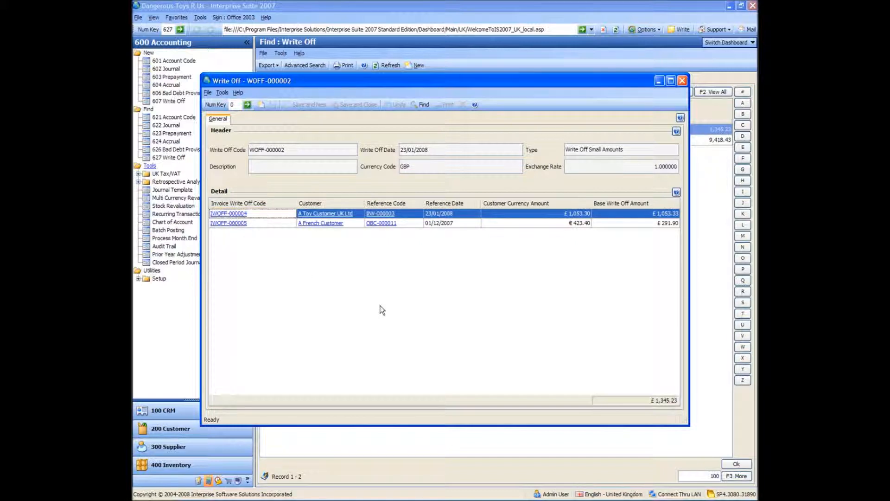
click(328, 214)
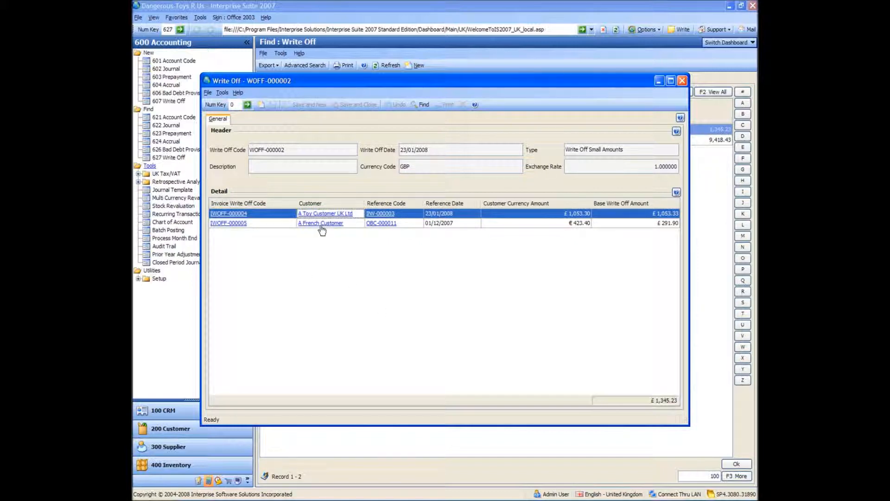
click(322, 225)
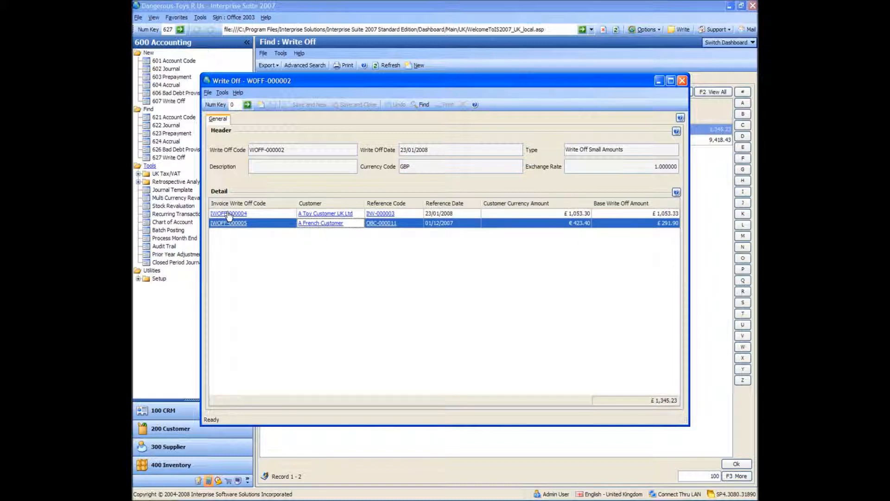
click(326, 214)
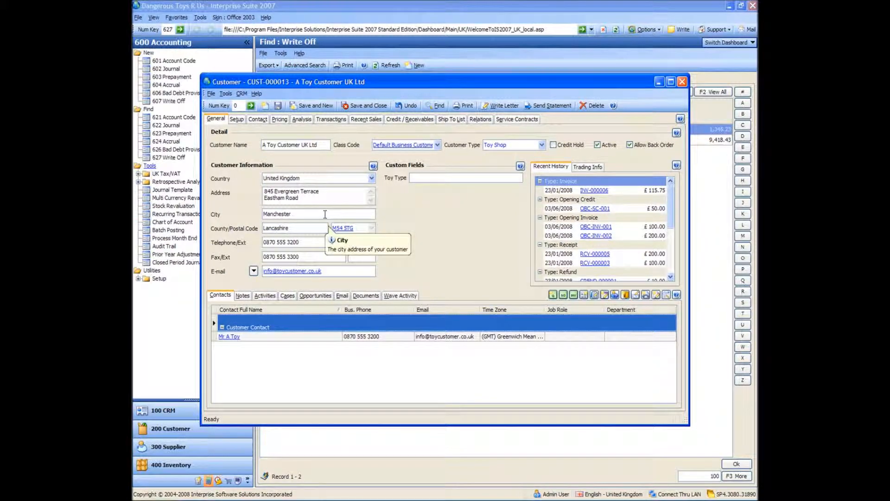
Step: Show the customer's ledger transactions with the view option set to All
click(332, 119)
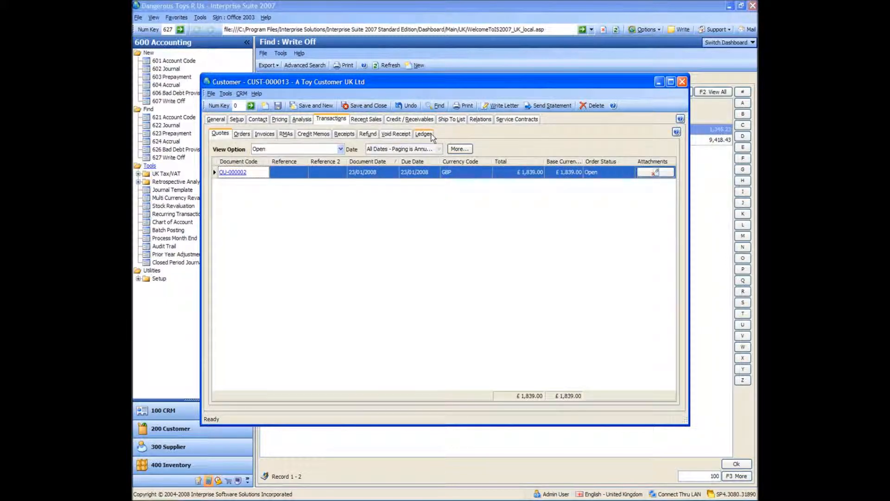
click(431, 134)
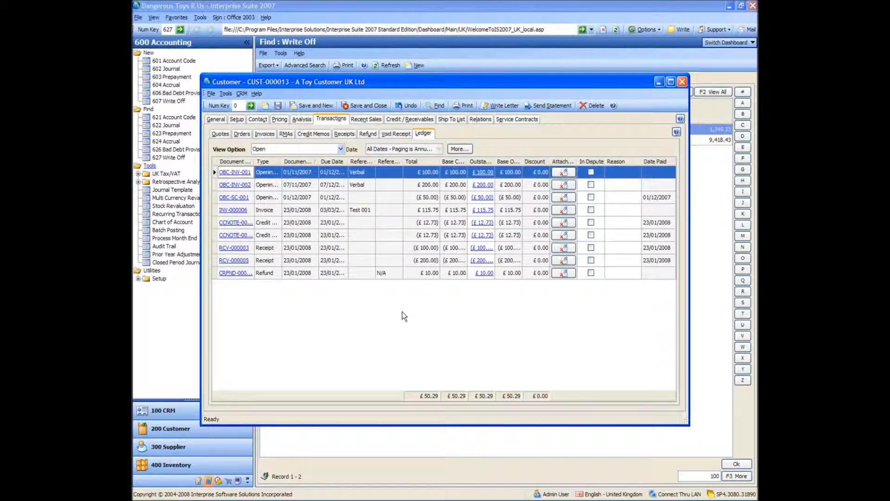
click(341, 148)
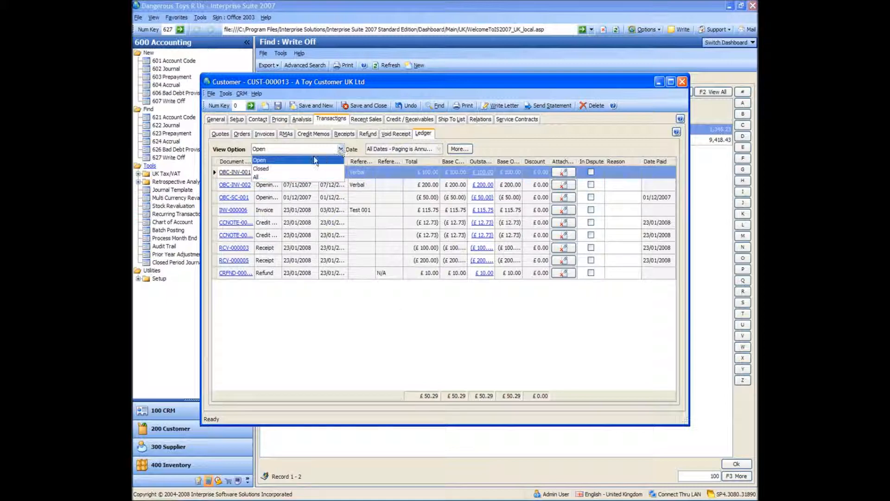
click(301, 178)
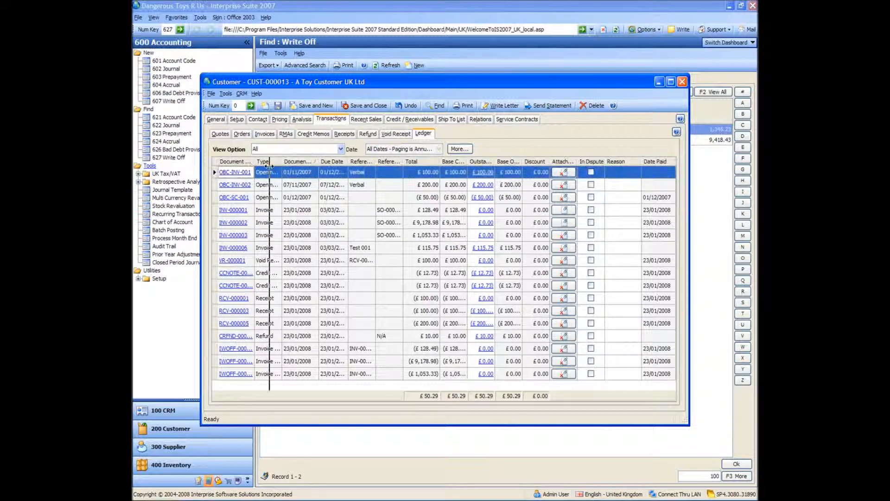
Step: Check how write-off IWOFF-000004 is allocated against INV-000003, and close the allocation, customer and write-off windows
click(239, 374)
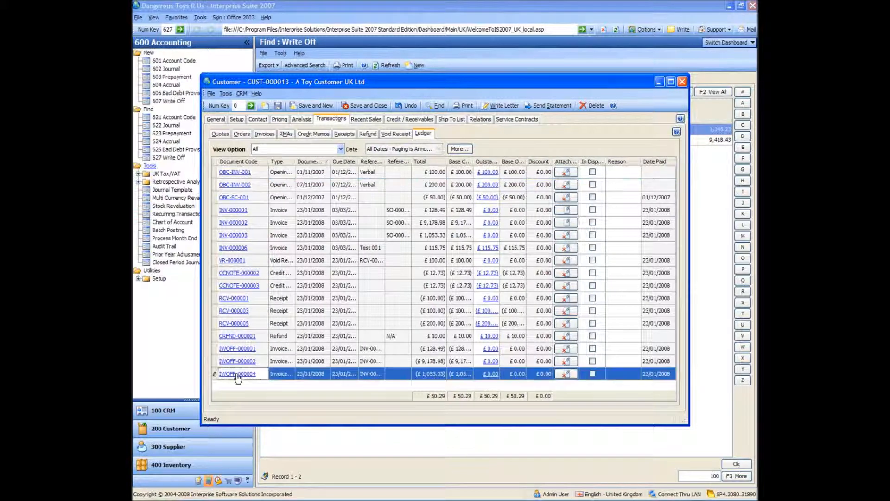
click(493, 374)
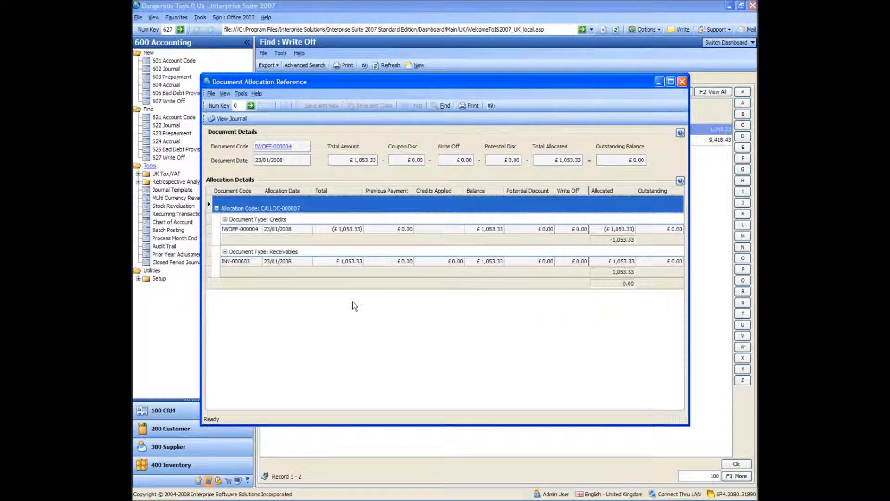
click(246, 261)
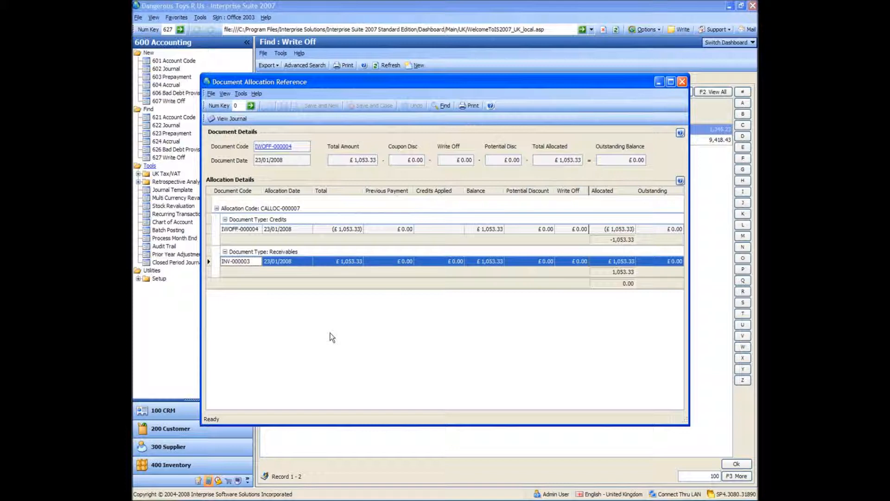
click(683, 83)
click(682, 82)
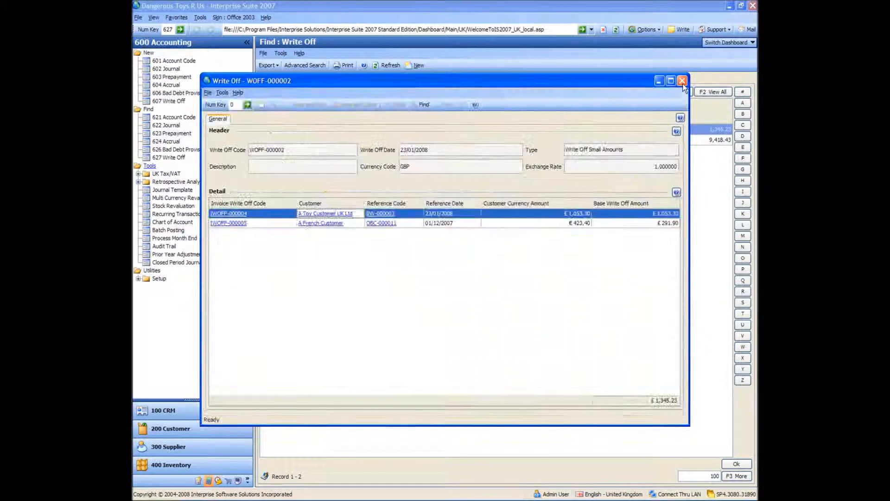
click(682, 82)
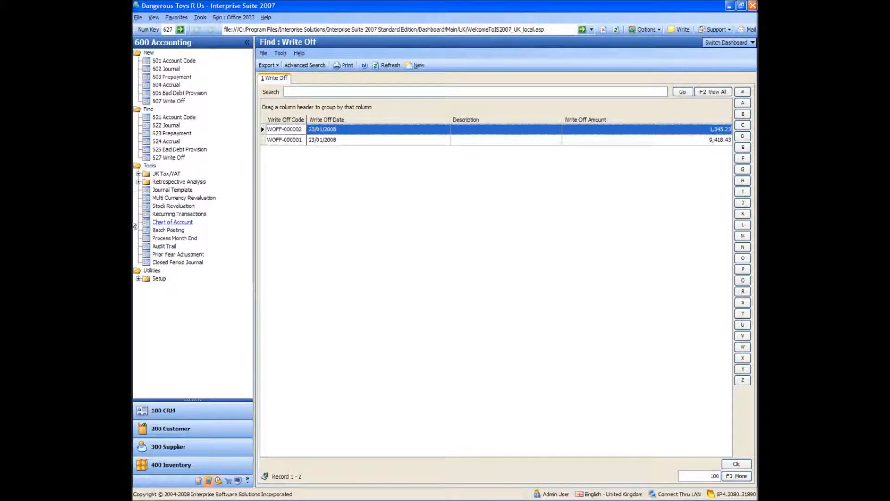
Step: Produce a new EC sales list by months, starting from 01/01/2008 for 1 month, with unreconciled entries only
click(138, 174)
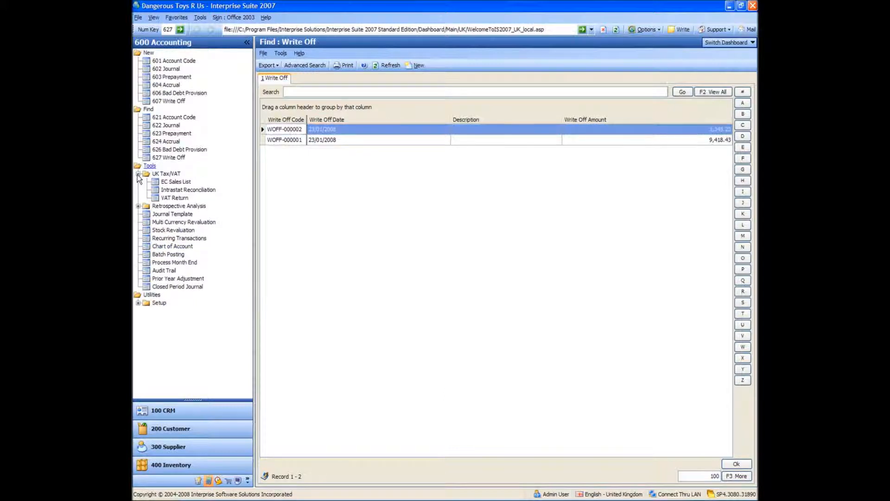
click(176, 181)
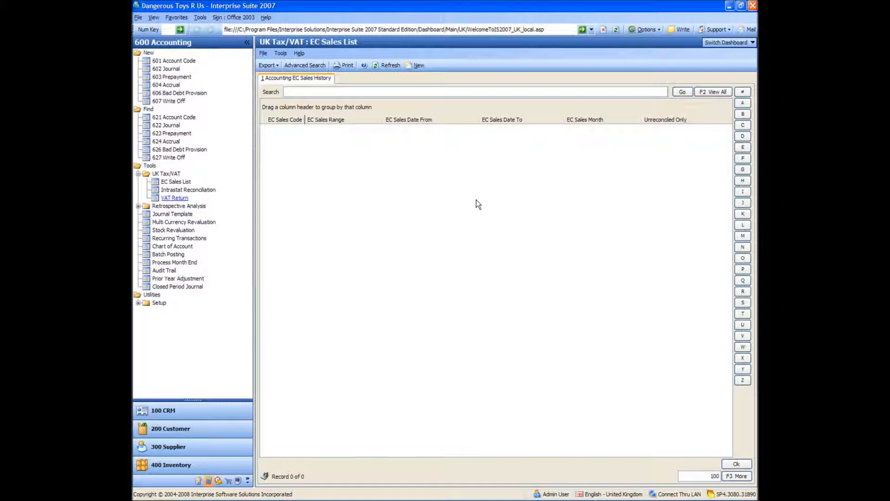
click(419, 65)
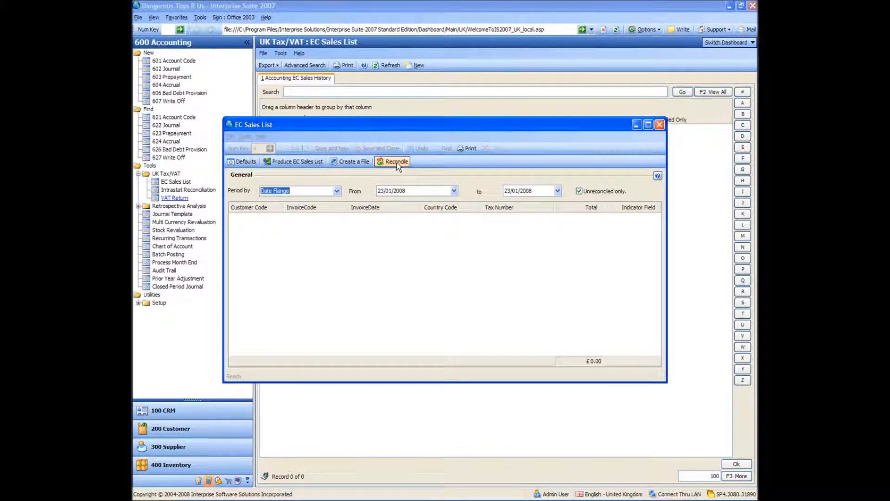
click(376, 268)
click(338, 193)
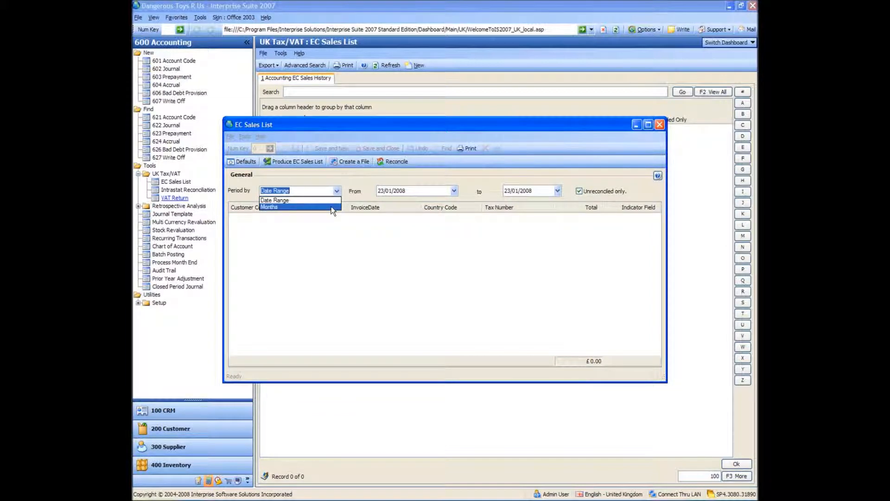
click(331, 207)
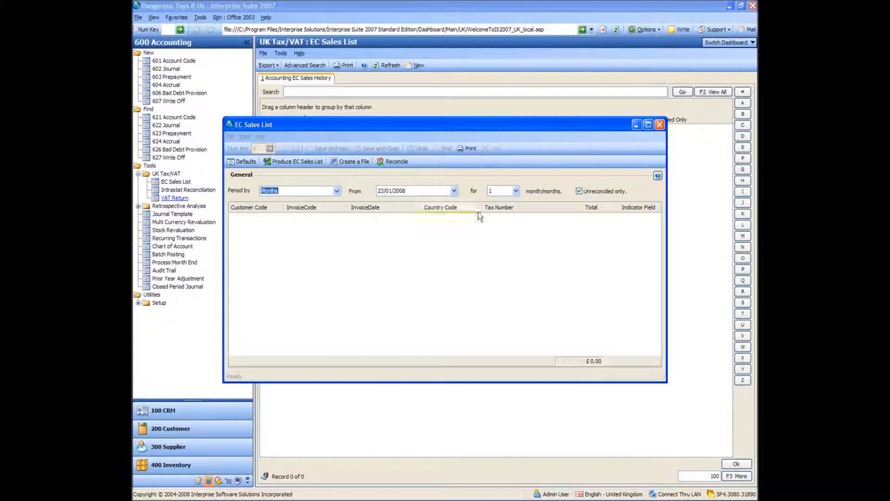
click(454, 190)
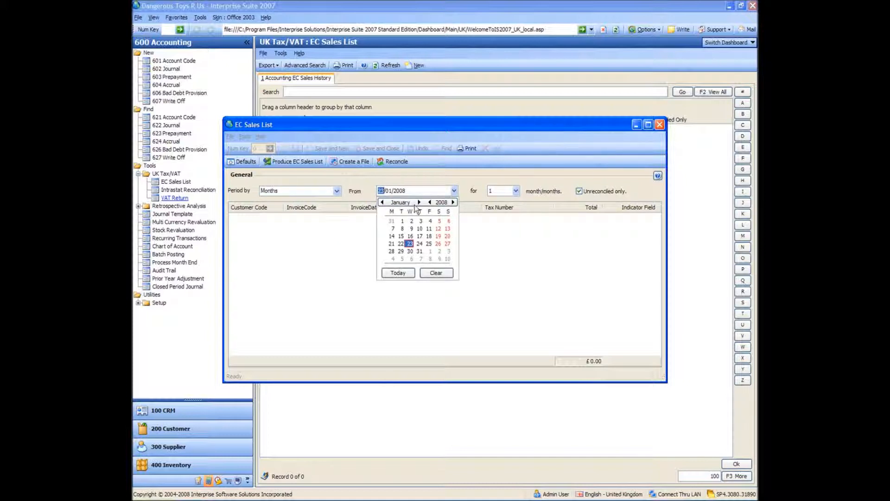
click(402, 220)
click(429, 228)
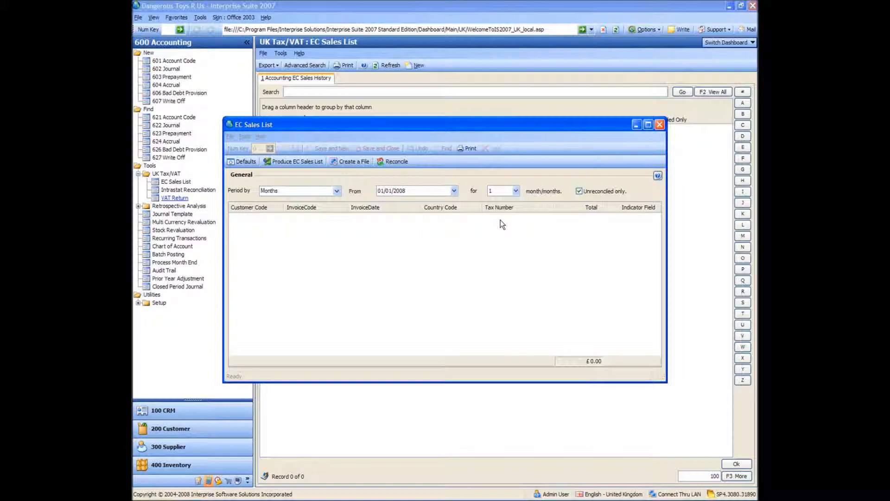
click(307, 163)
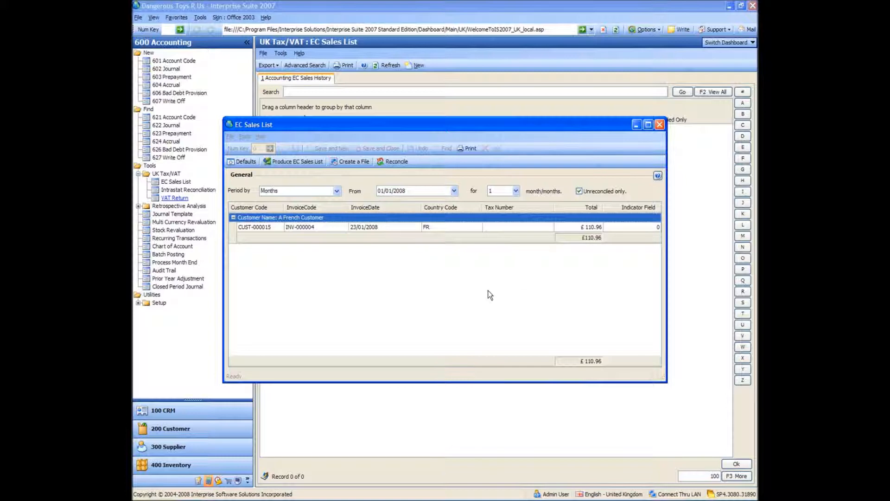
Step: Create a file from the EC sales list, view it in Excel, and close Excel
click(590, 229)
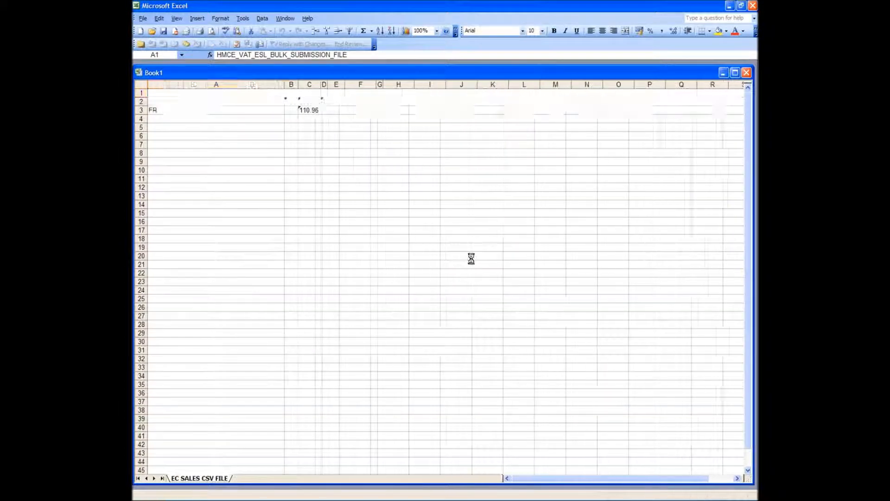
click(747, 72)
click(447, 283)
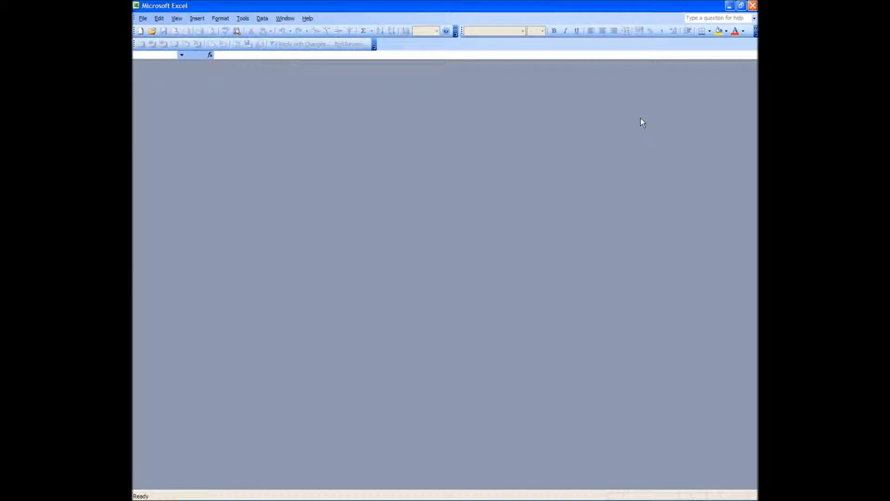
click(753, 6)
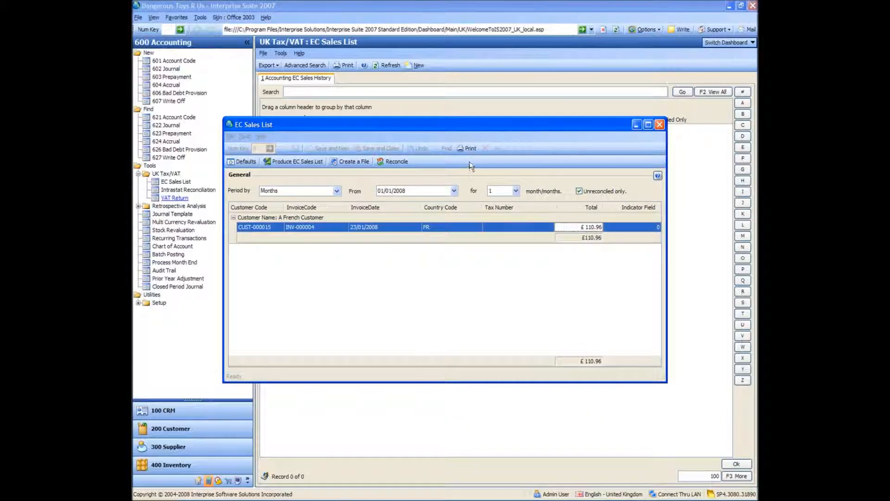
Step: Preview the printed EEC Sales List report and close the preview
click(465, 148)
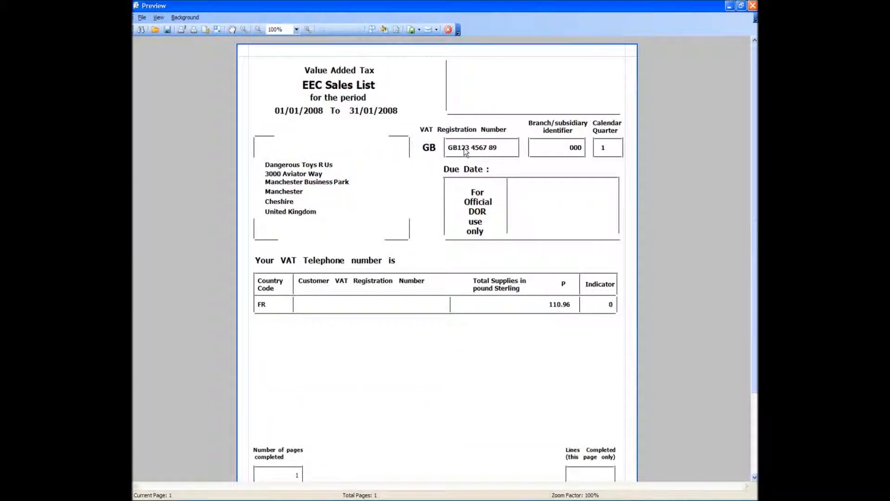
mouse_move(755, 154)
mouse_down()
mouse_move(755, 224)
mouse_move(755, 156)
mouse_up()
click(753, 6)
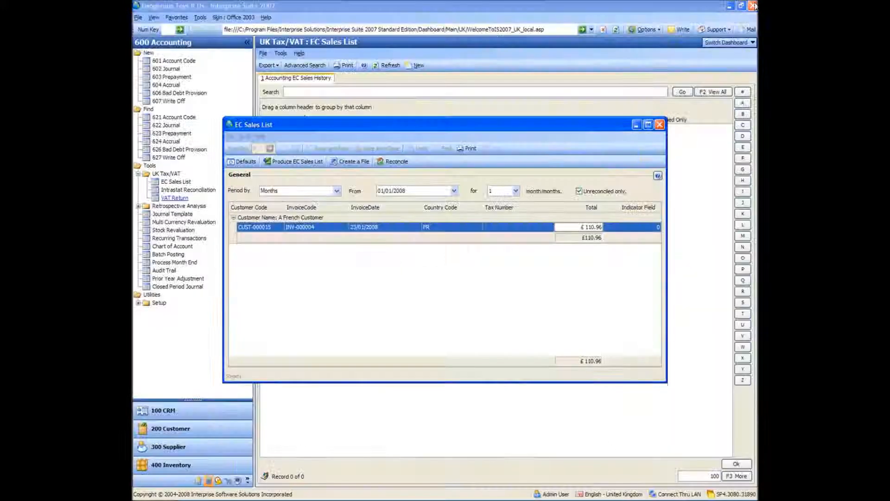
Step: Reconcile the EC sales list and close its window
click(394, 163)
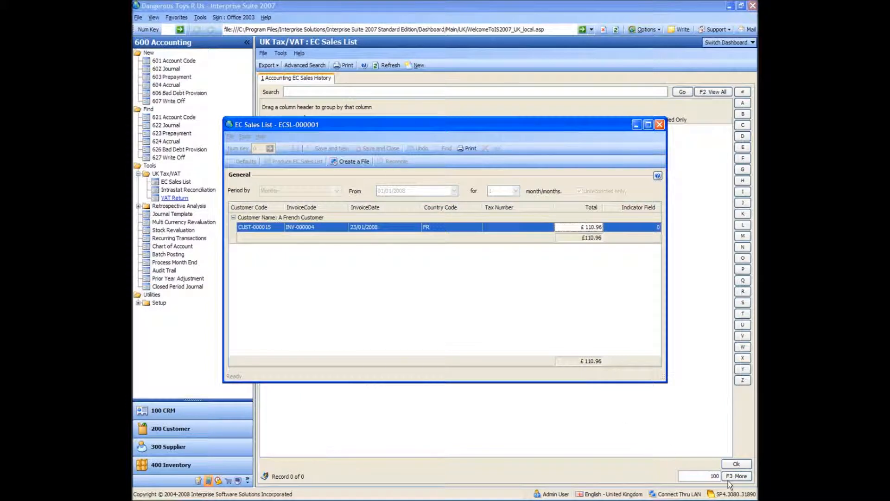
click(535, 342)
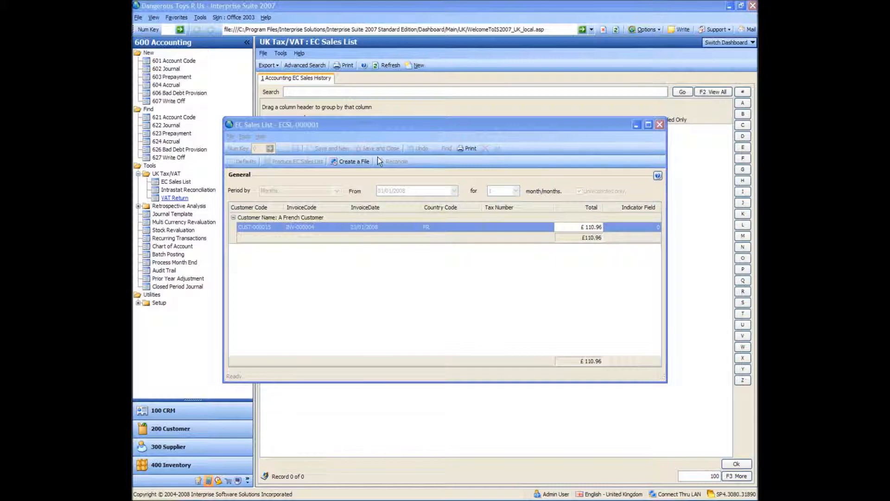
click(659, 125)
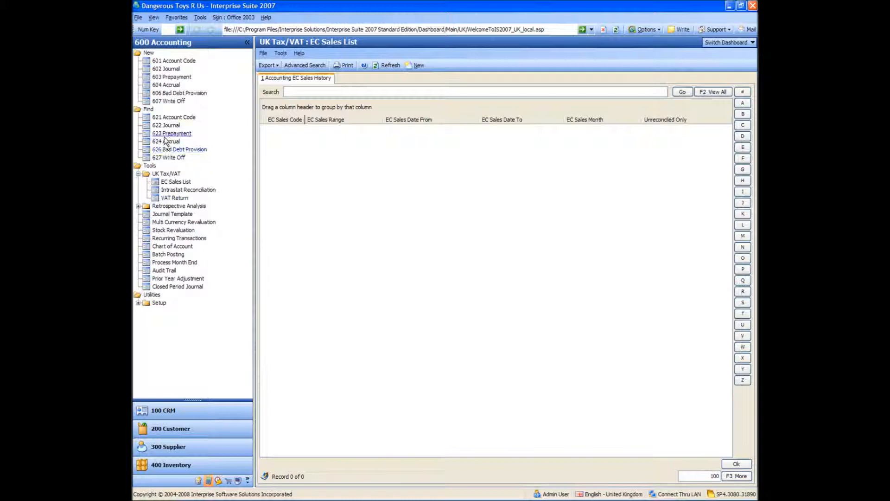
Step: Reload the EC sales history, review the reconciled list ECSL-000001, and close it
click(172, 182)
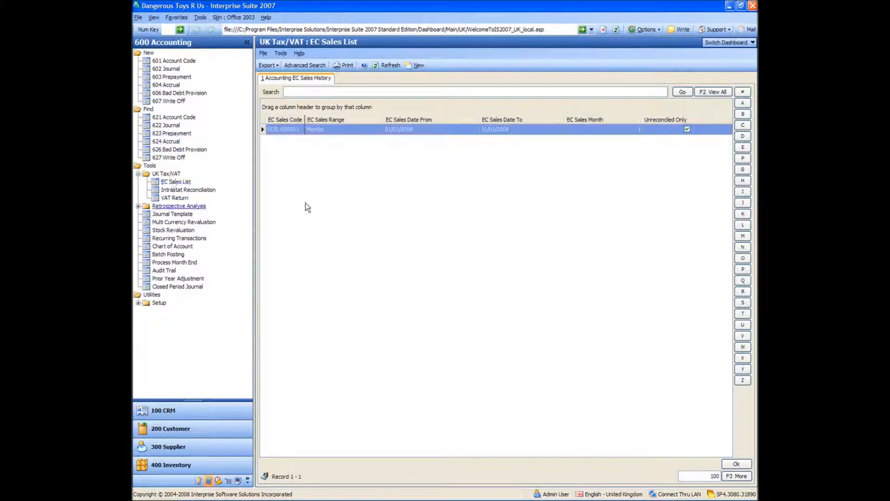
click(288, 131)
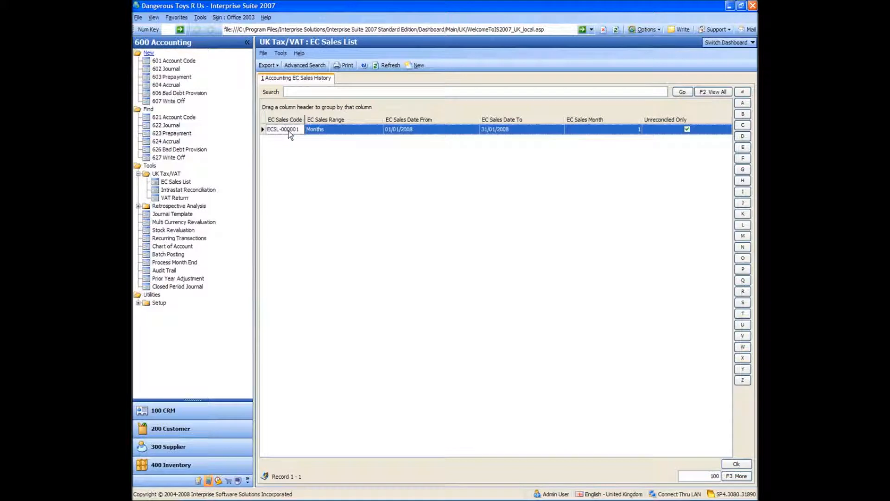
double_click(289, 130)
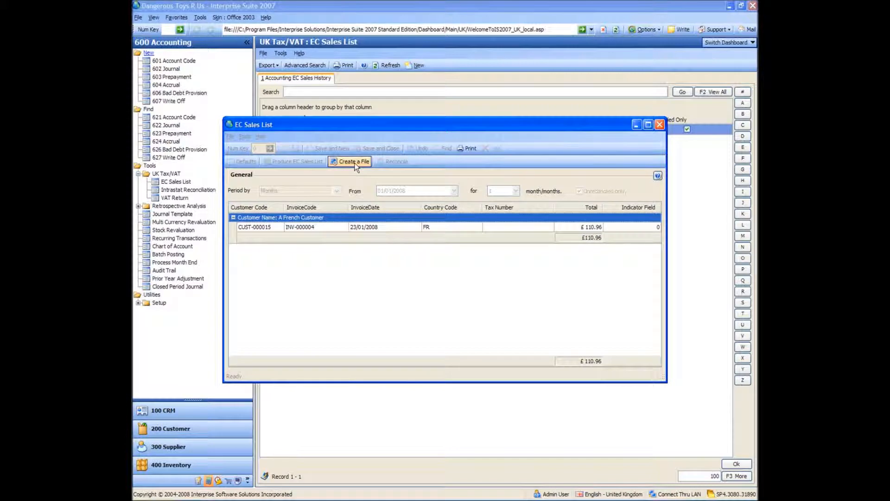
click(660, 125)
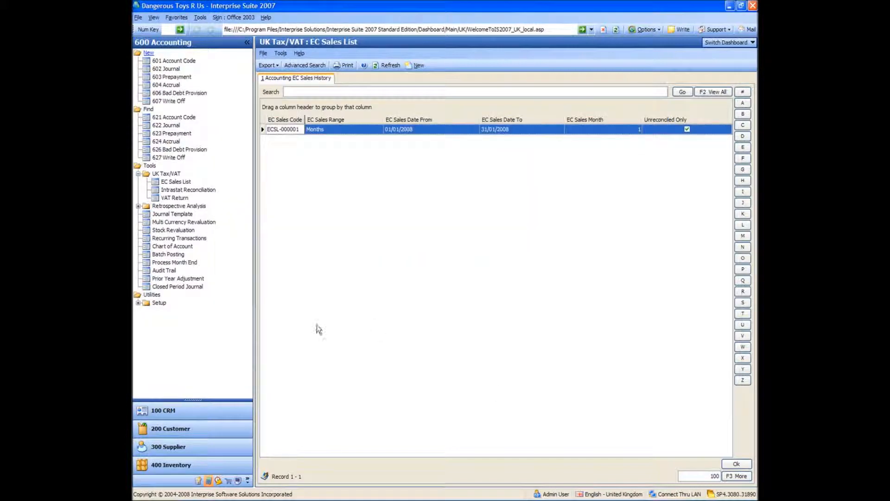
Step: Start a new Intrastat reconciliation for Arrival transactions, one month from 01/01/2008, and produce the Intrastat list
click(177, 191)
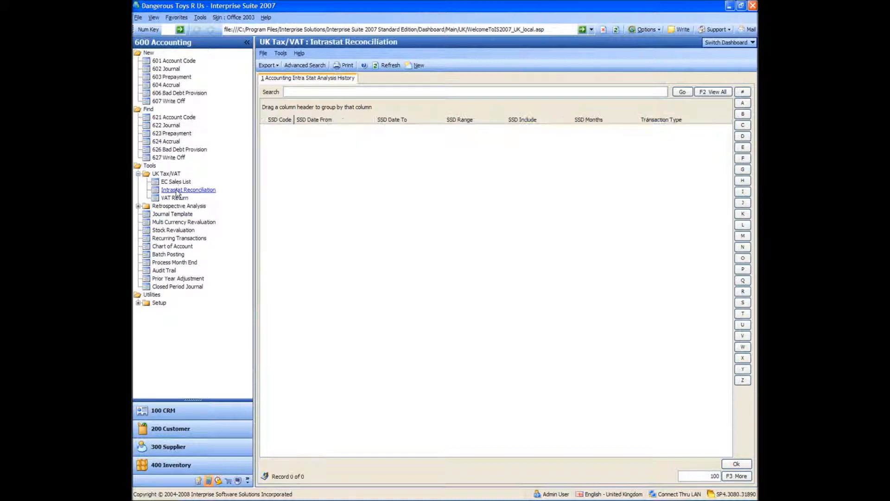
click(418, 65)
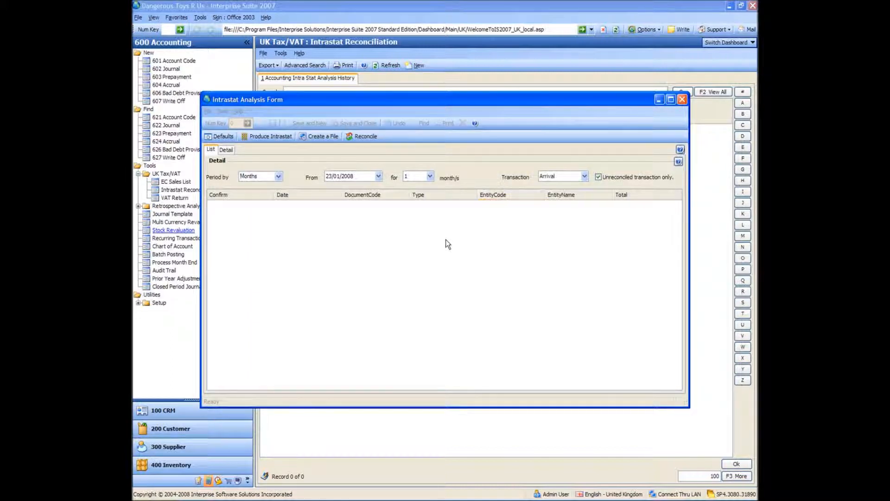
click(378, 176)
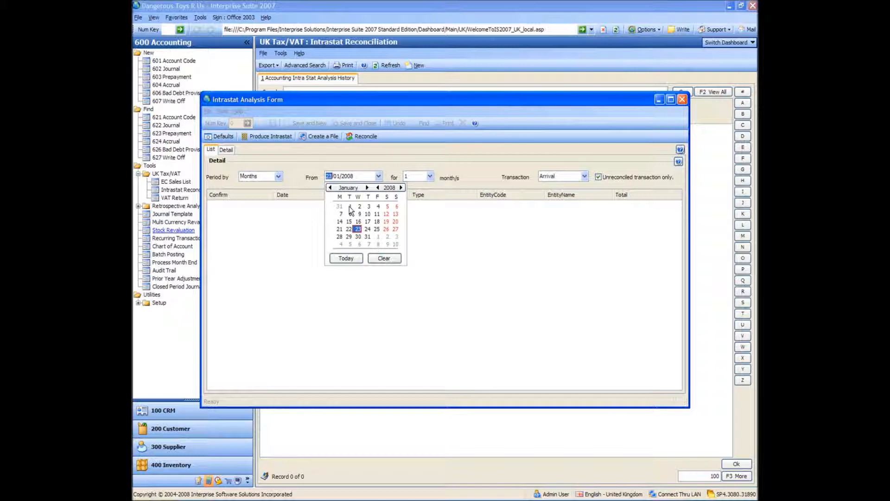
click(351, 207)
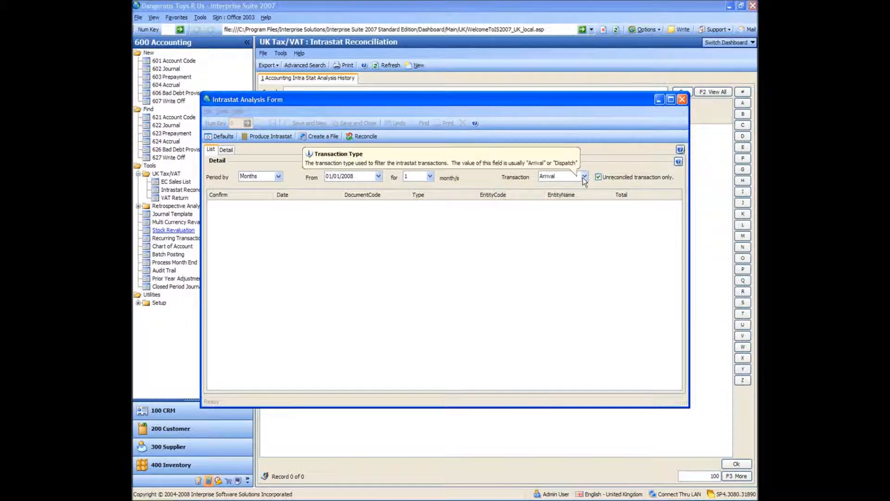
click(261, 136)
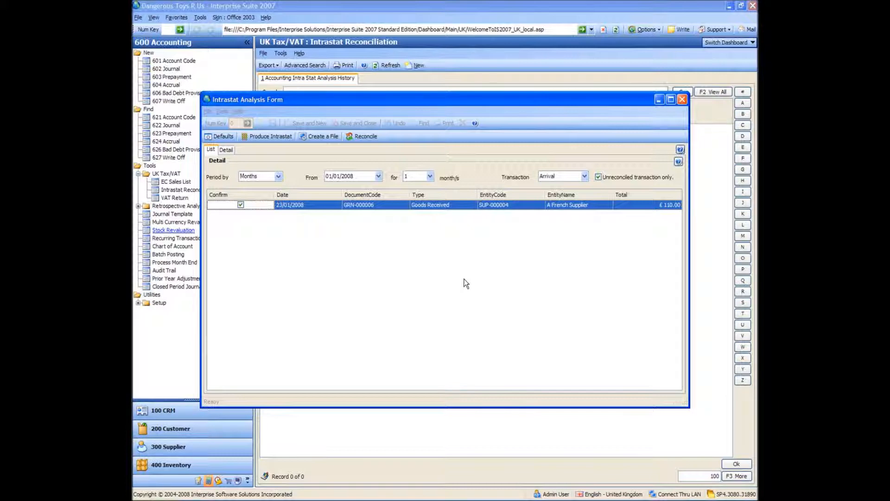
Step: Create a file from the Intrastat list, view it in Excel, and close Excel without saving
click(323, 137)
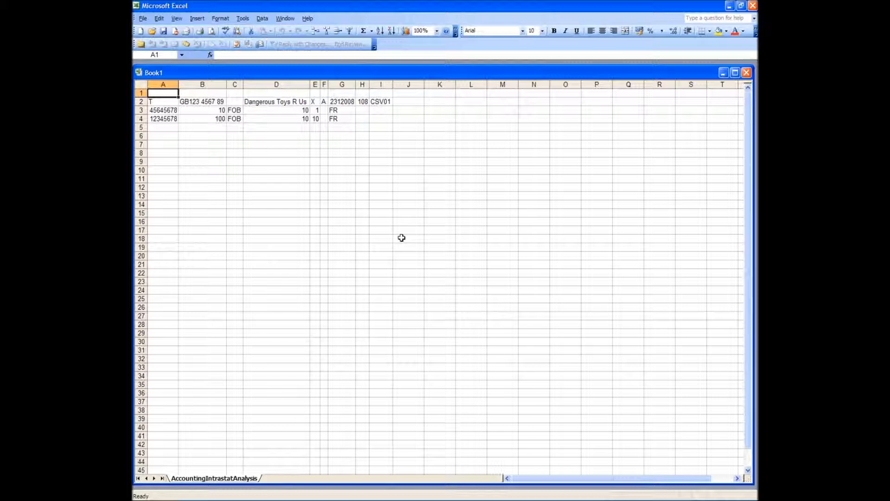
click(752, 6)
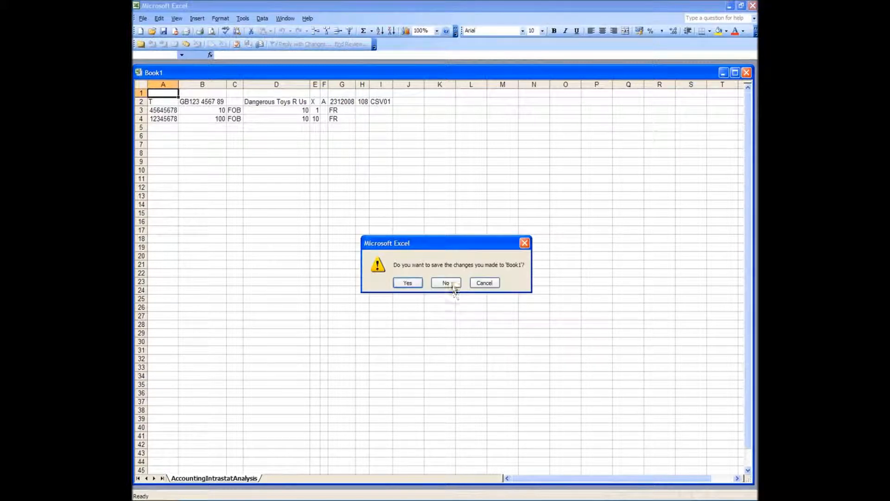
click(453, 286)
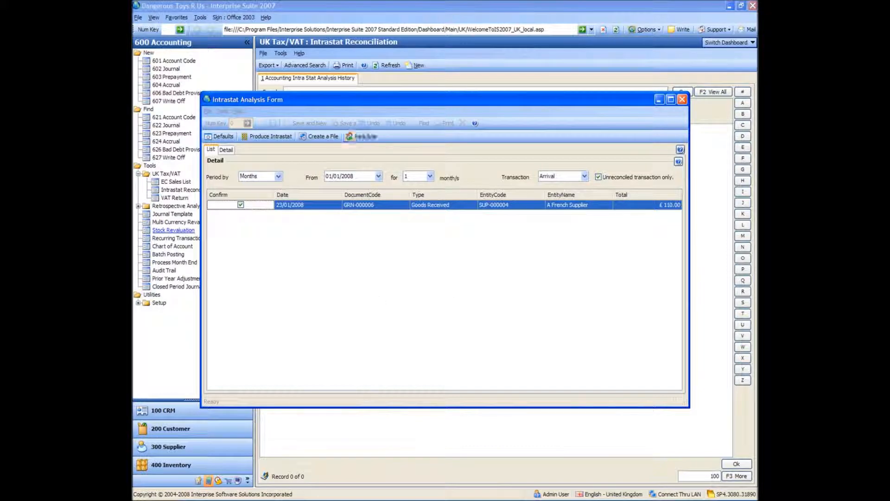
Step: Reconcile the Intrastat arrivals and return to the reloaded Intrastat analysis history
click(366, 138)
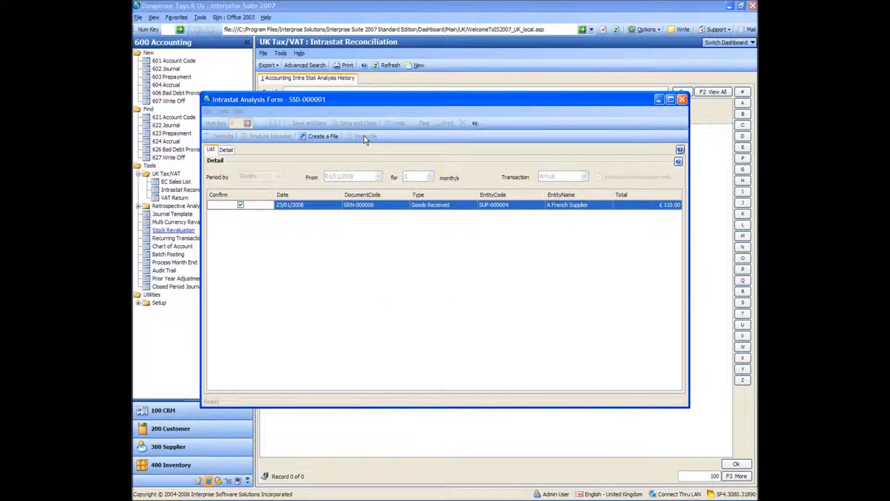
click(682, 100)
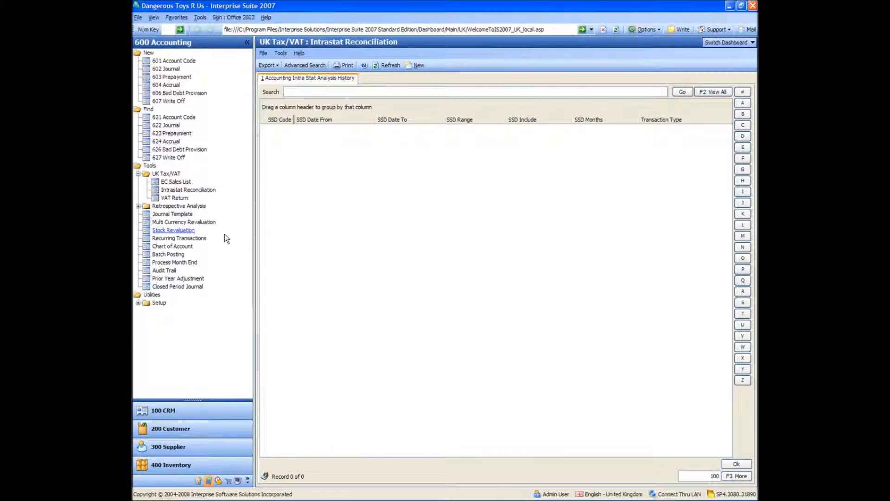
click(172, 191)
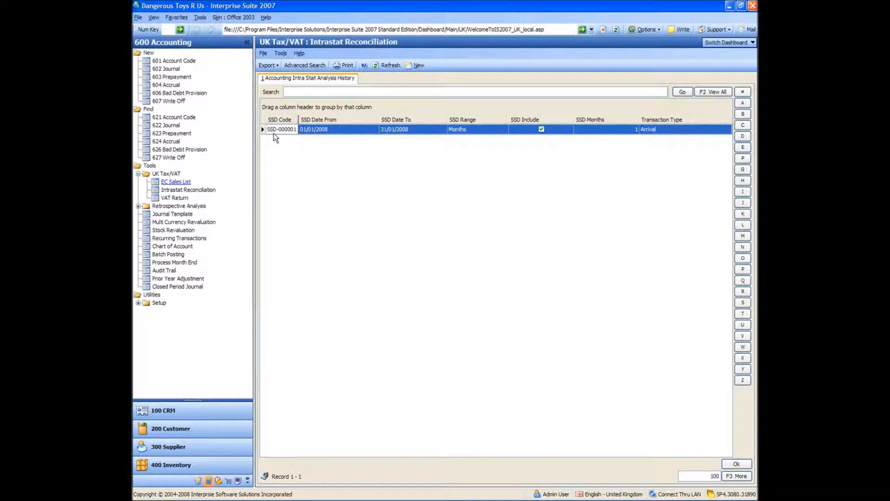
Step: Reopen the reconciled record SSD-000001, view its file in Excel, and close both without saving
double_click(340, 129)
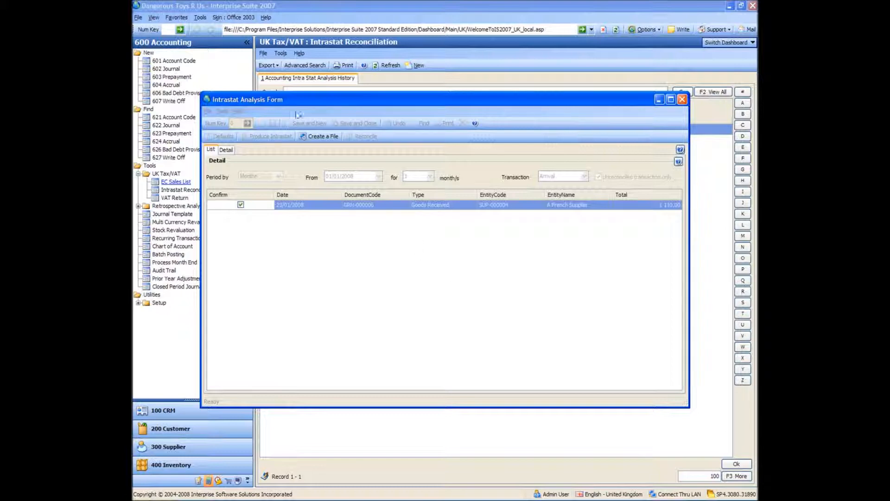
click(322, 138)
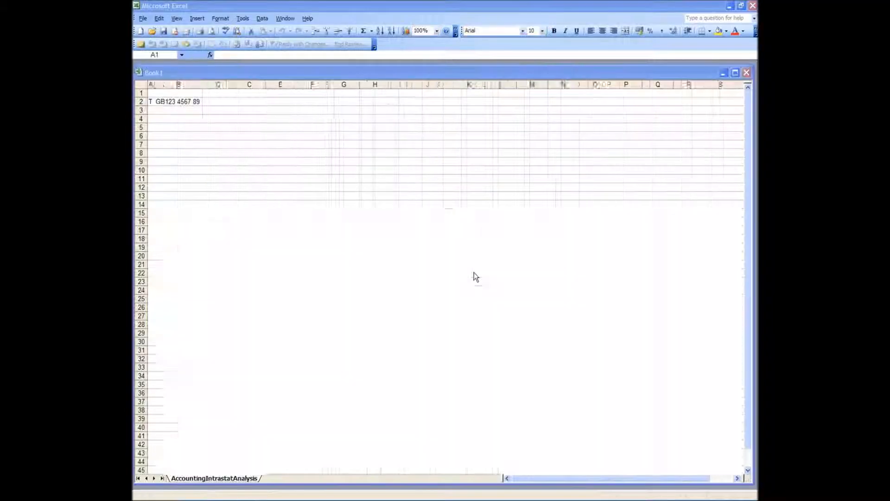
click(753, 5)
click(450, 284)
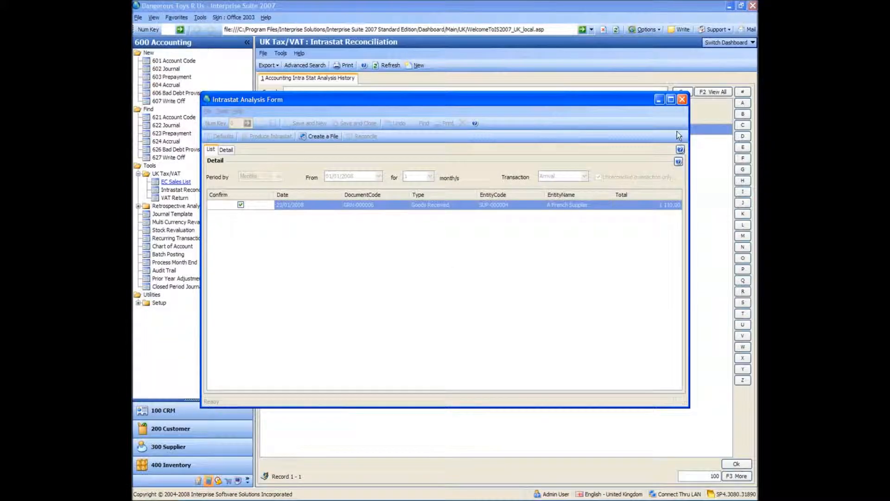
click(683, 99)
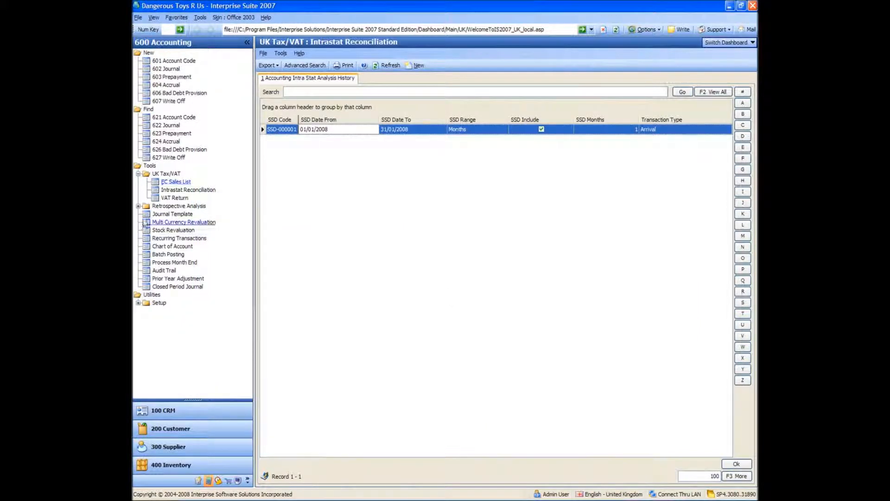
Step: Start a new UK VAT return for one month from 01/01/2008 and produce its figures
click(176, 199)
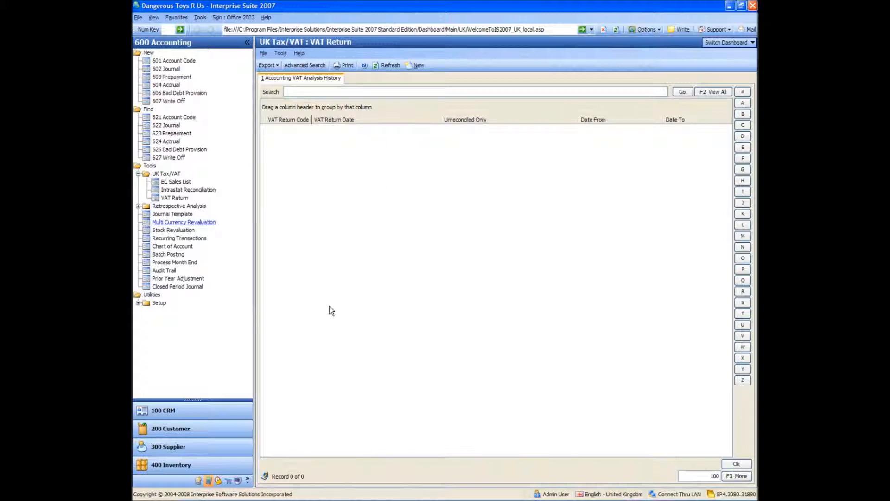
click(414, 65)
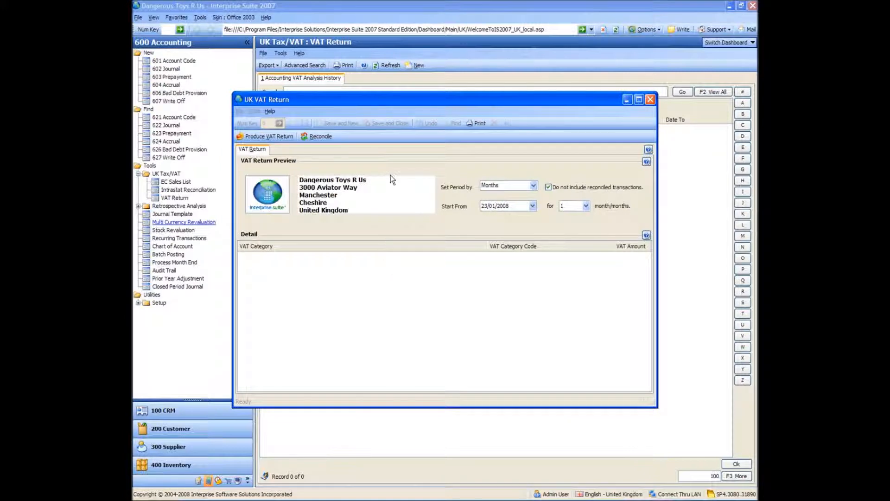
click(532, 206)
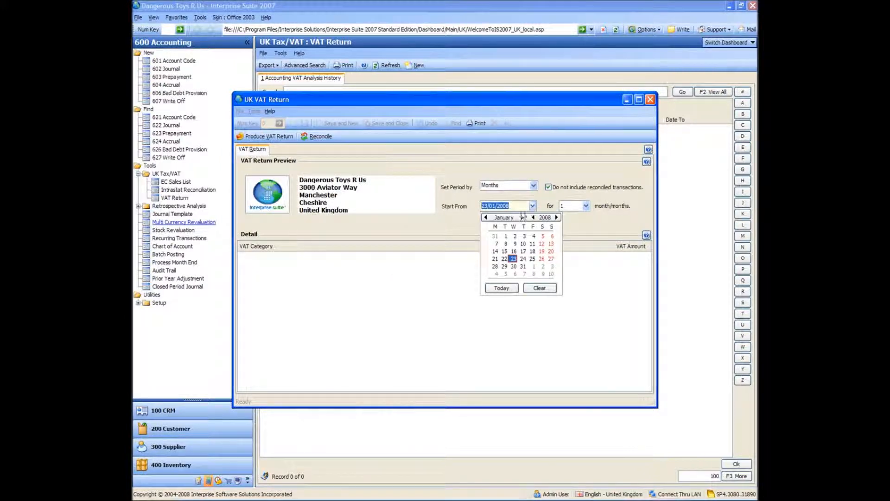
click(514, 236)
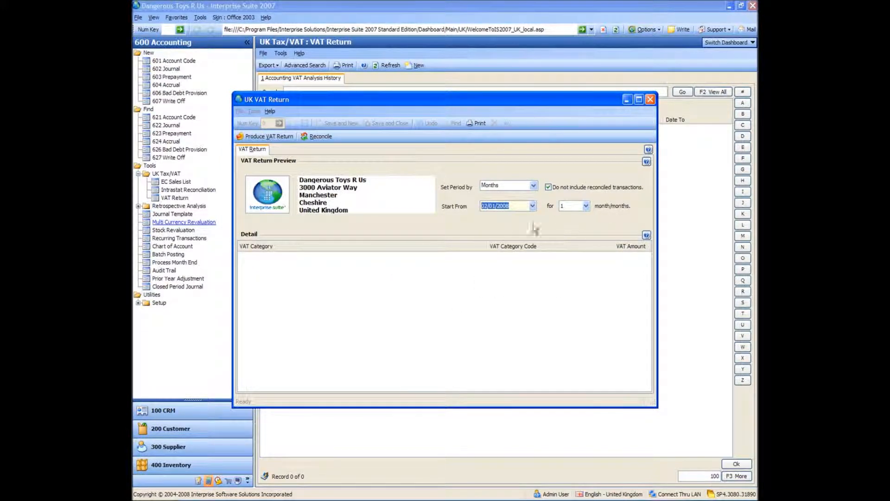
click(532, 206)
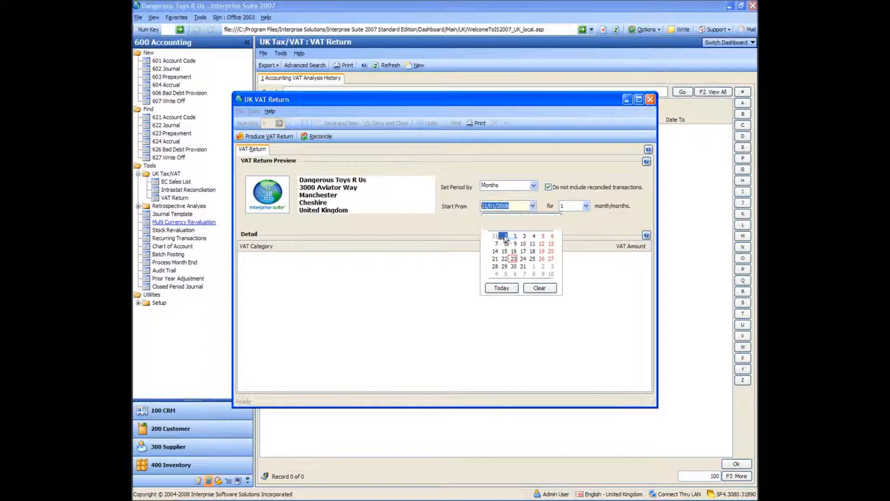
click(505, 236)
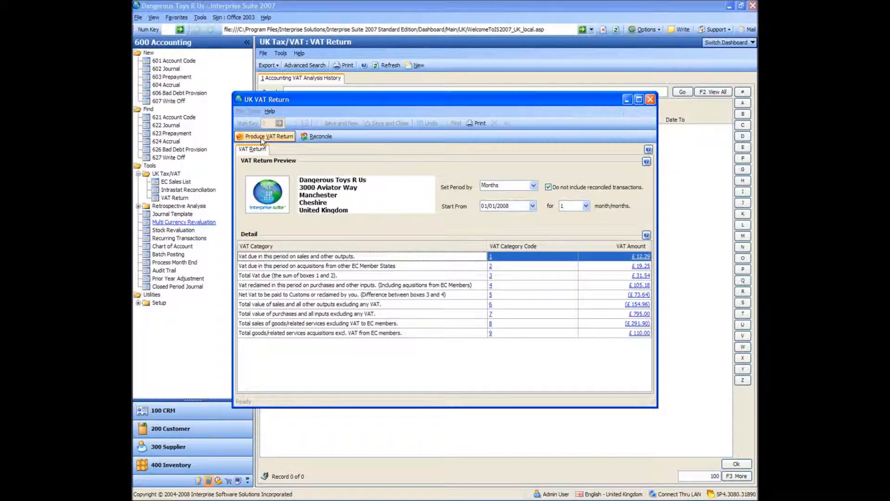
Step: Change the VAT return's start date to 01/02/2008 and produce the return again
click(533, 206)
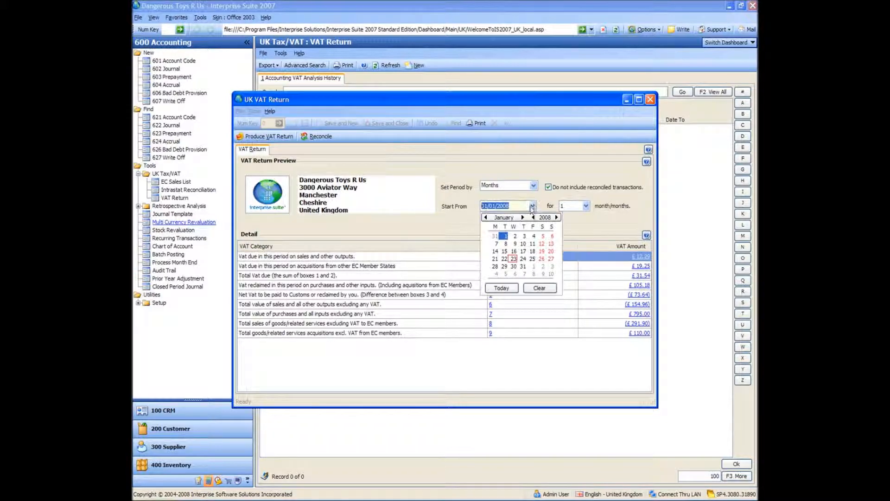
click(523, 217)
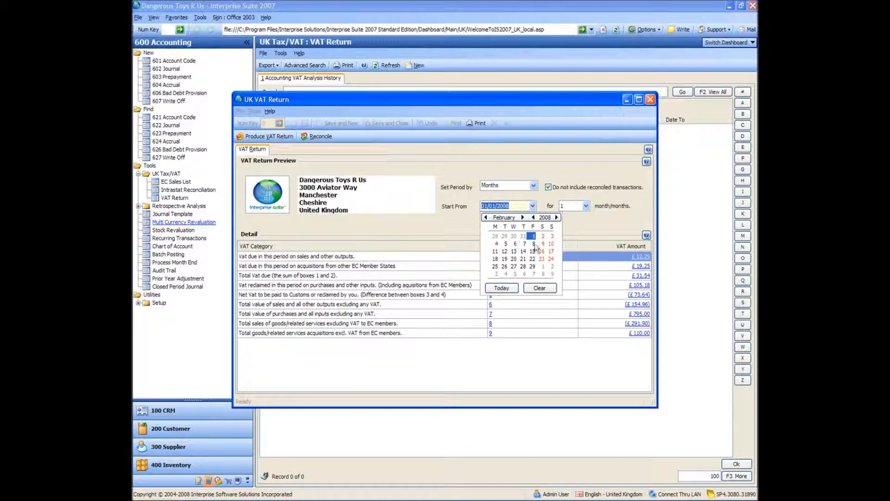
click(531, 236)
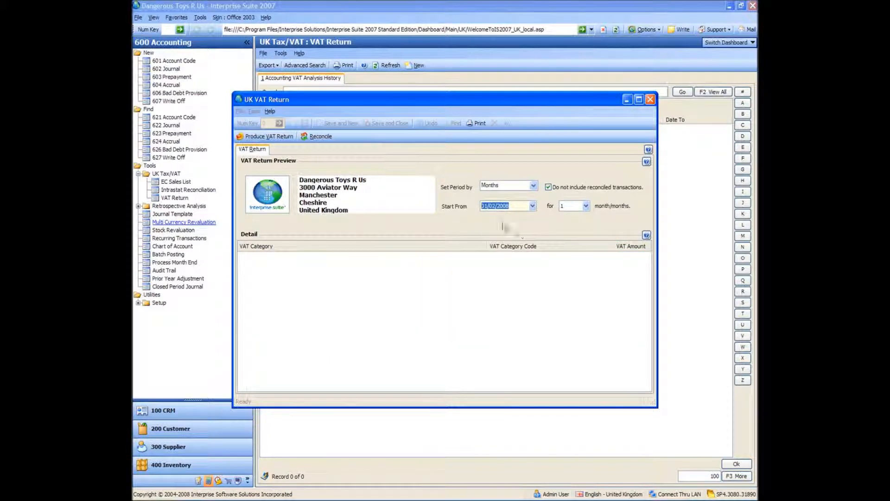
click(285, 141)
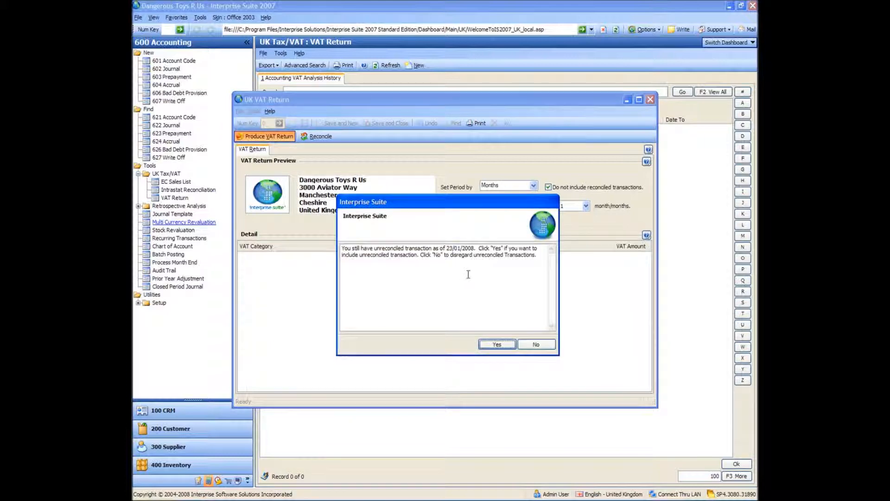